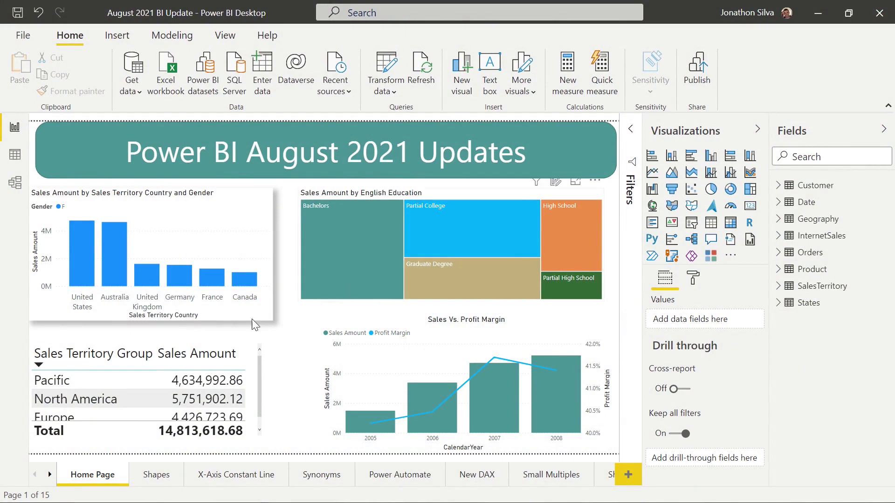
Step: Insert a chevron block arrow on the Shapes page, move it toward the middle of the canvas and enlarge it
click(149, 476)
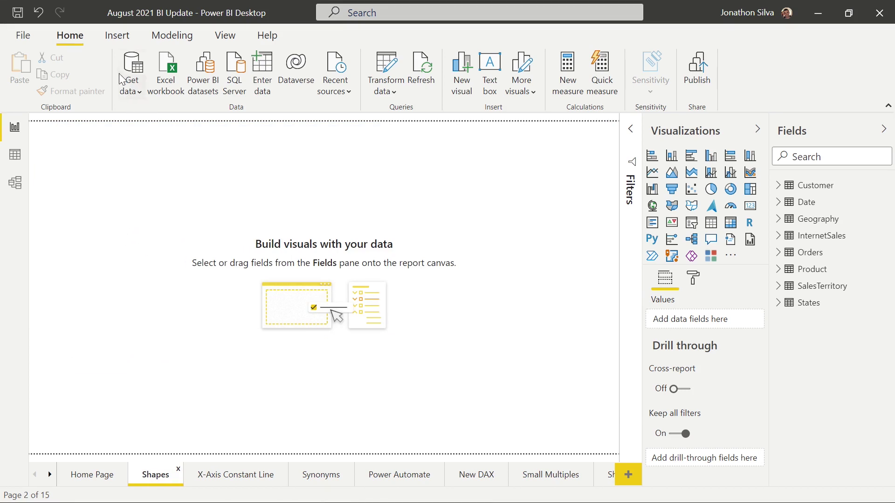
click(131, 41)
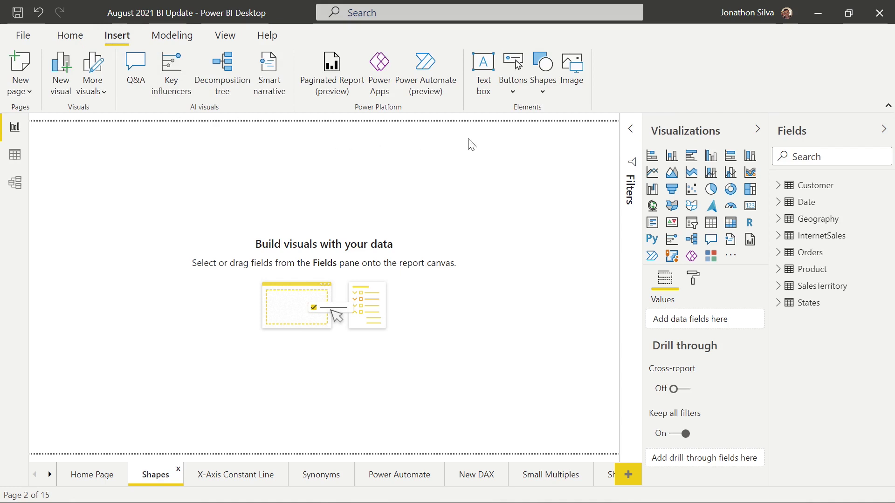
click(543, 91)
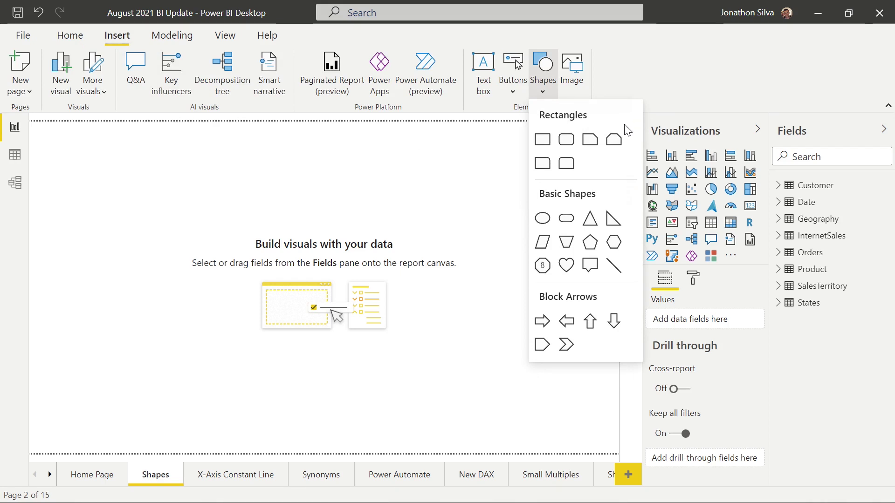
click(566, 345)
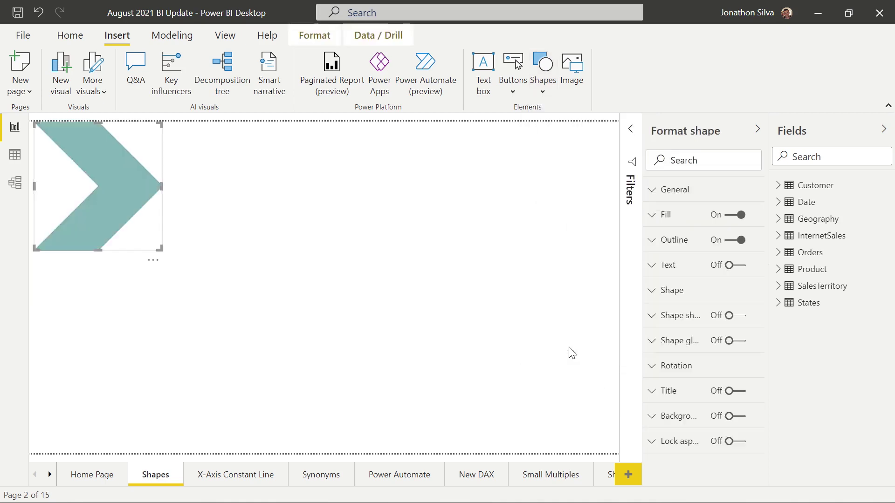
drag(161, 213, 261, 221)
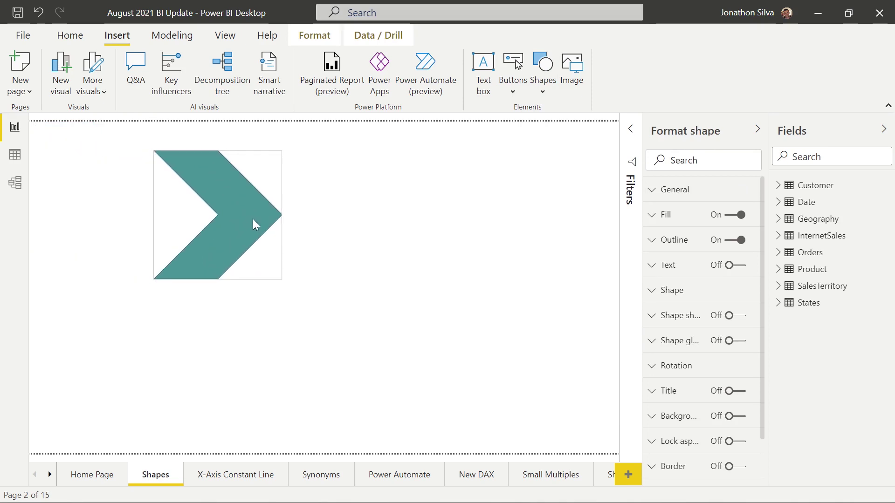
drag(279, 278, 428, 389)
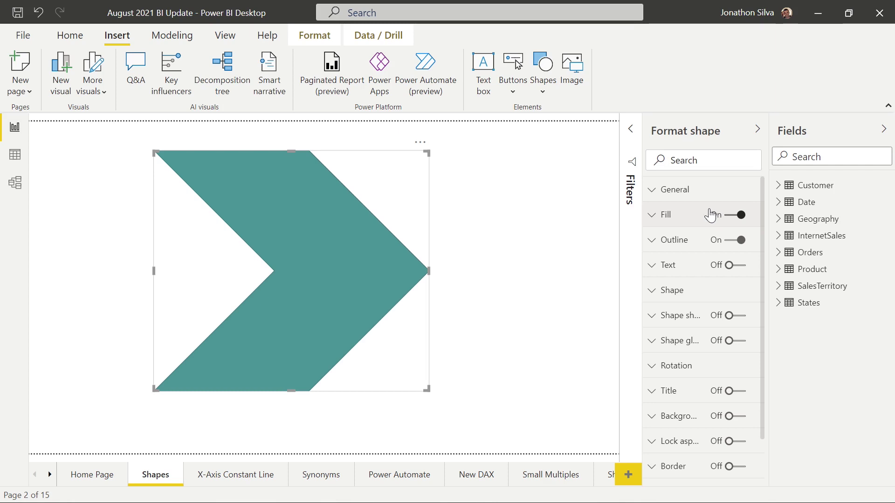
Step: Fill the chevron with the light blue theme color, and toggle its outline off and back on
click(653, 218)
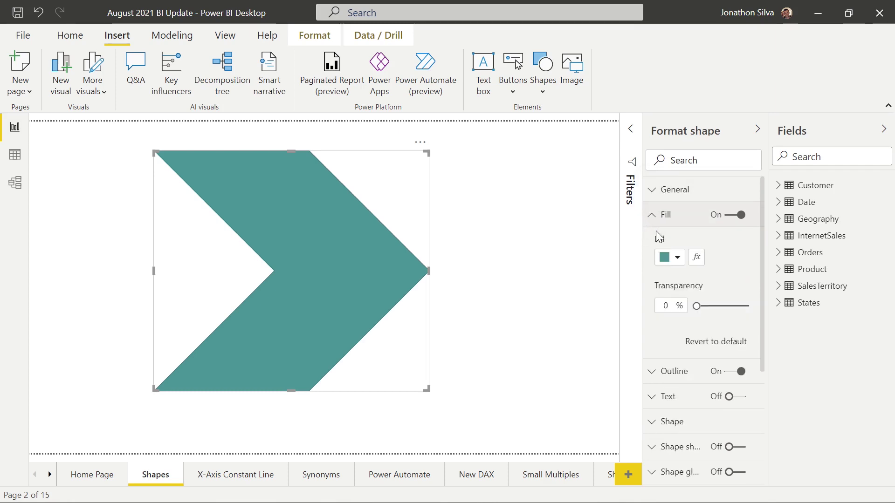
click(677, 258)
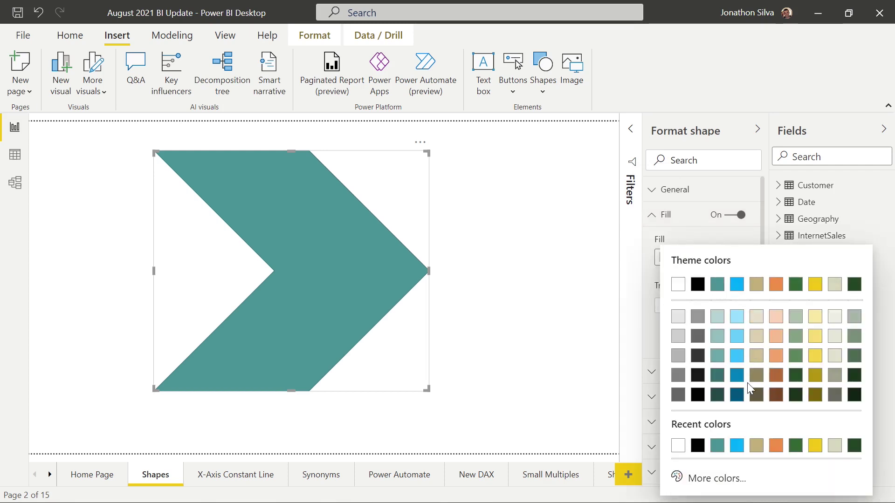
click(736, 446)
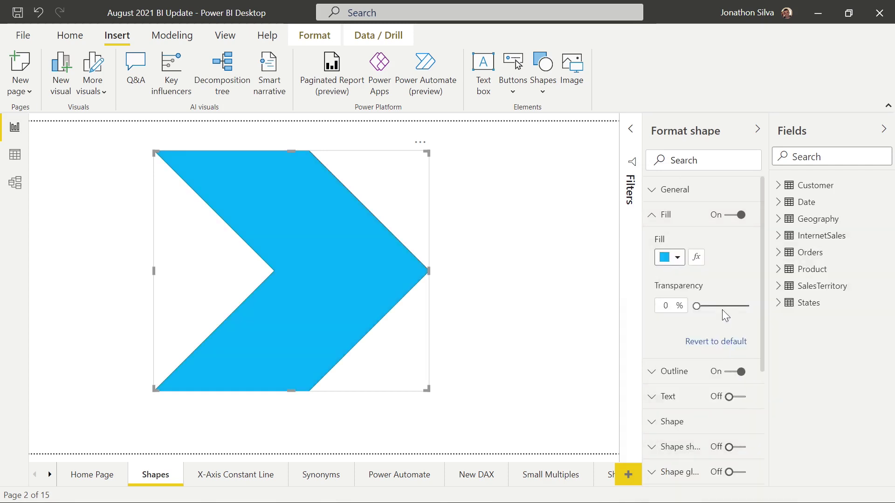
mouse_move(697, 305)
mouse_down()
mouse_move(746, 306)
mouse_move(697, 312)
mouse_up()
click(652, 215)
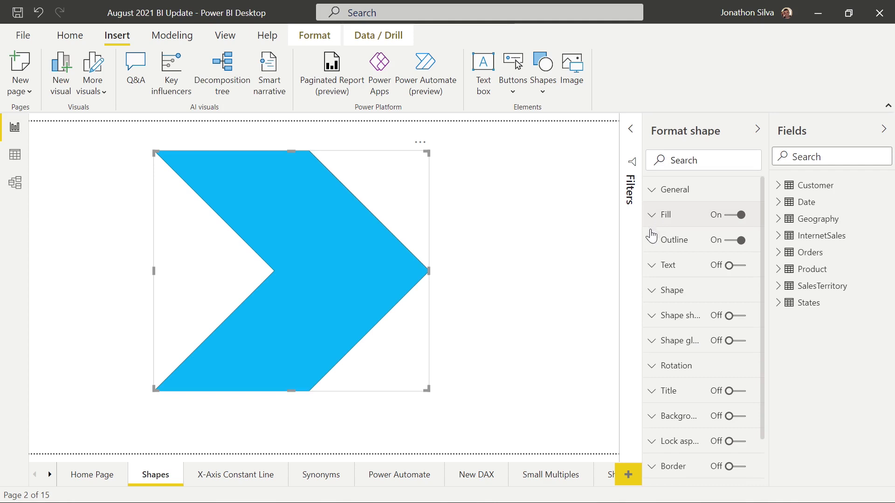
click(731, 243)
click(732, 242)
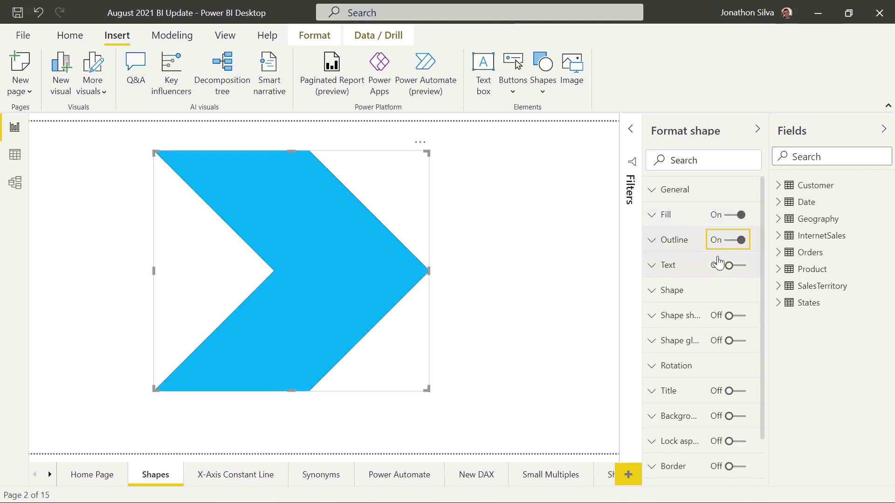
Step: Try the Trapezoid type for the selected shape, and return it to Chevron arrow
click(653, 291)
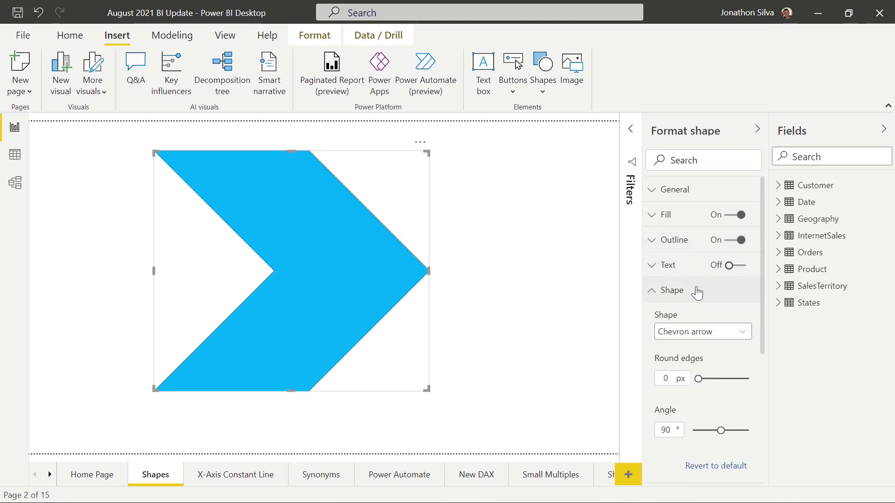
scroll(701, 290, down, 3)
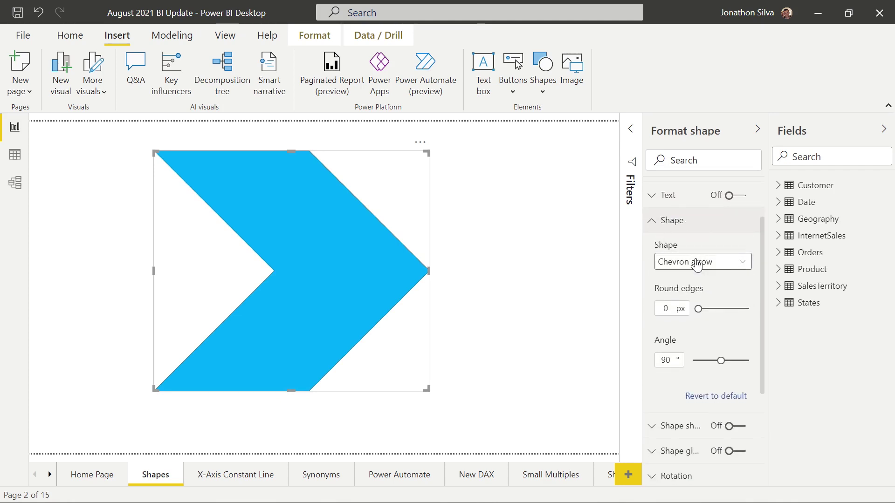
click(745, 265)
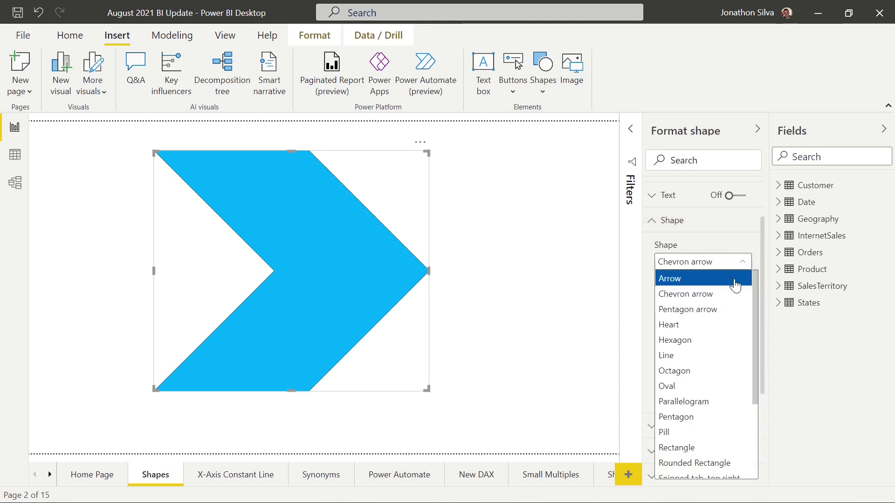
scroll(727, 310, down, 3)
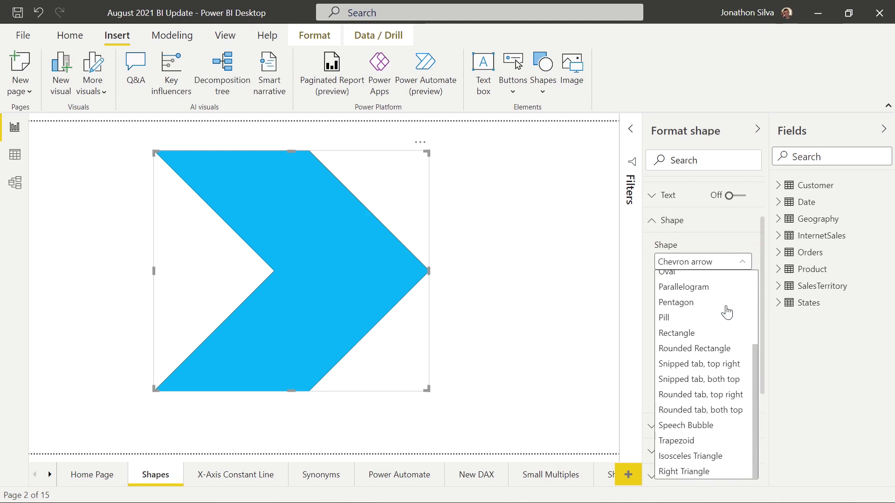
click(725, 452)
click(704, 265)
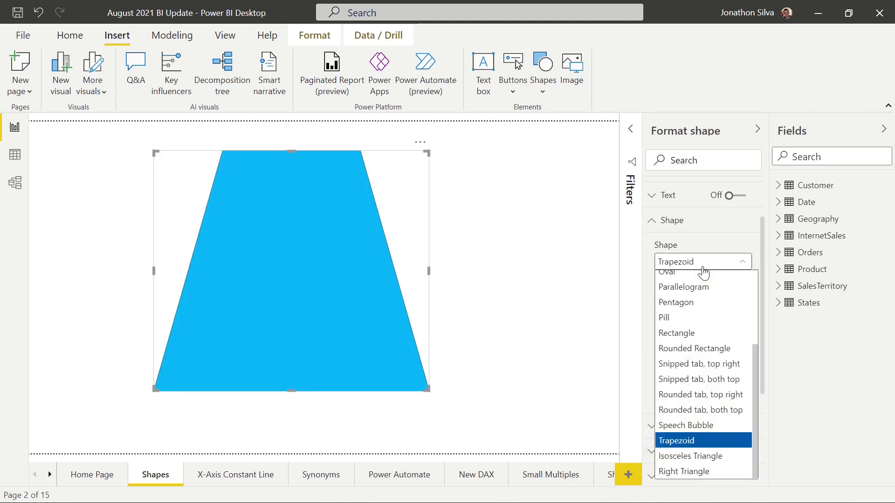
scroll(711, 401, up, 3)
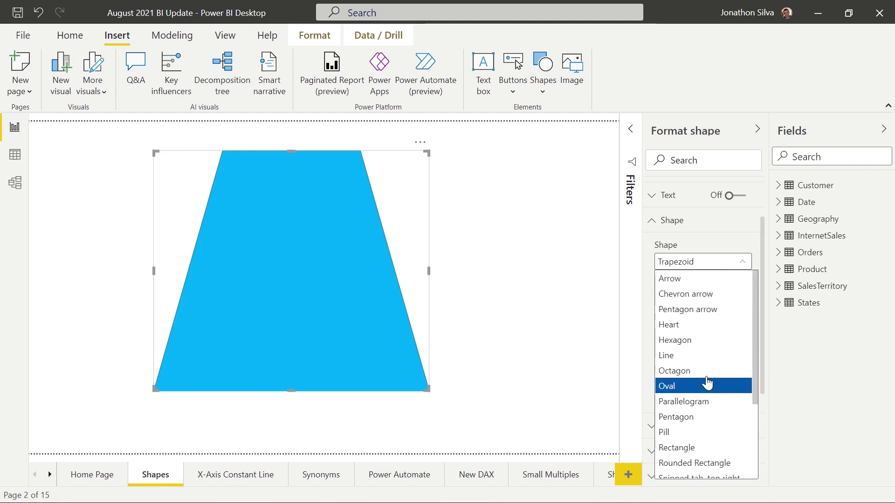
click(720, 295)
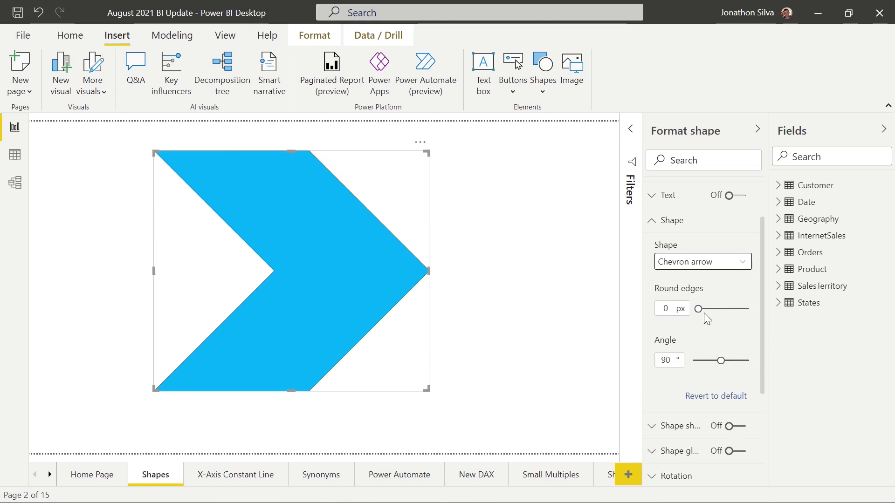
Step: Try 100 px round edges on the chevron, and reset them to 0 px
drag(697, 309, 747, 311)
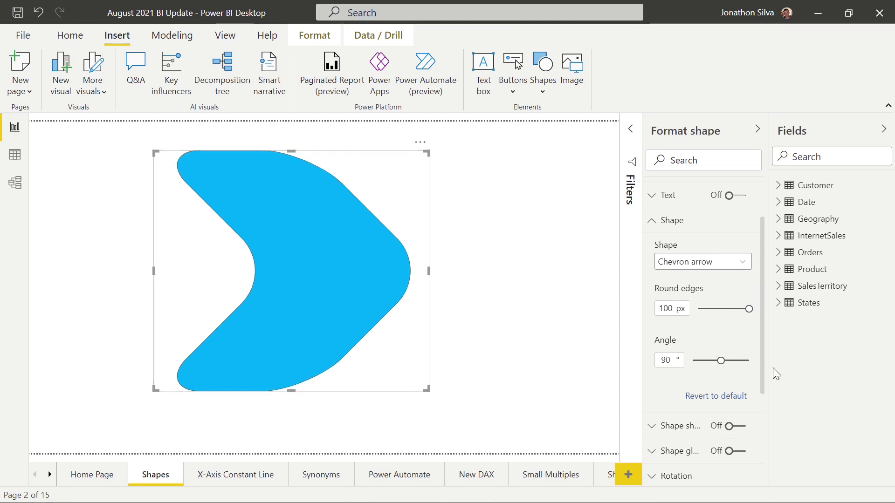
drag(744, 308, 697, 322)
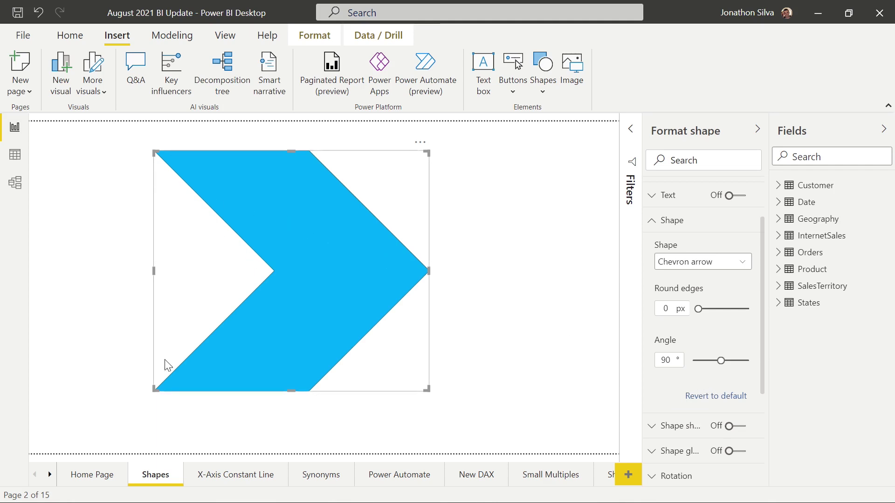
Step: Try a 44° angle on the chevron, and set the angle to 140°
click(704, 359)
drag(704, 359, 707, 361)
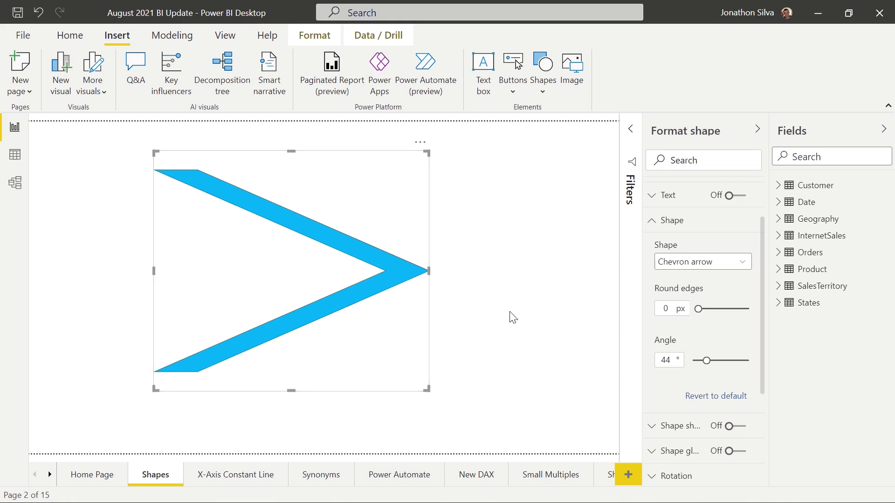
click(721, 360)
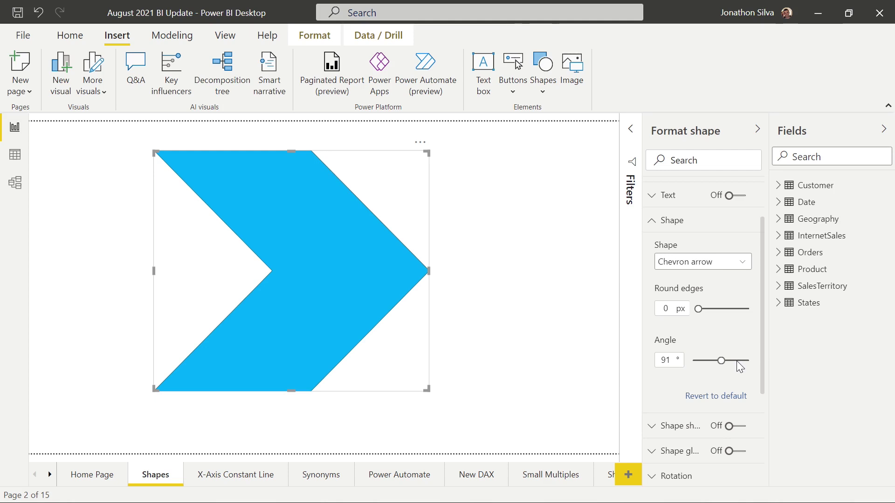
click(736, 360)
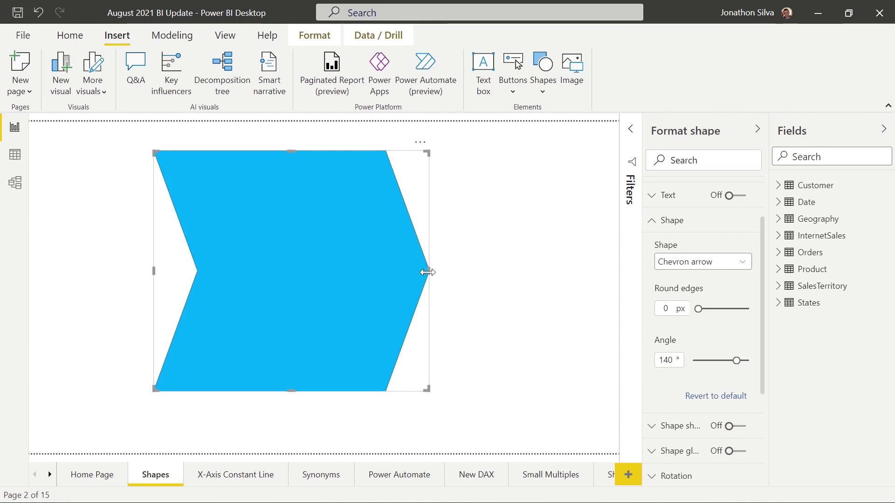
Step: Narrow the chevron from its pointed side and place a copy of it directly to its right
drag(427, 268, 365, 270)
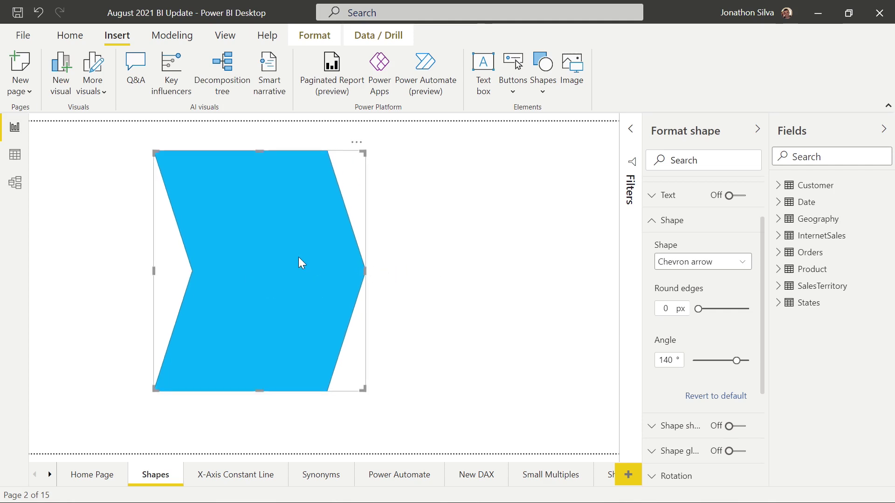
click(410, 240)
key(ctrl+v)
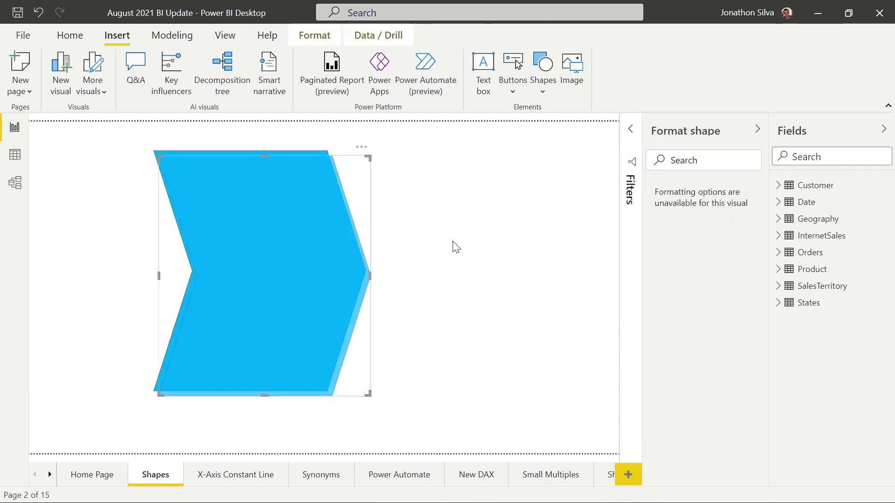
drag(302, 292, 502, 285)
click(62, 292)
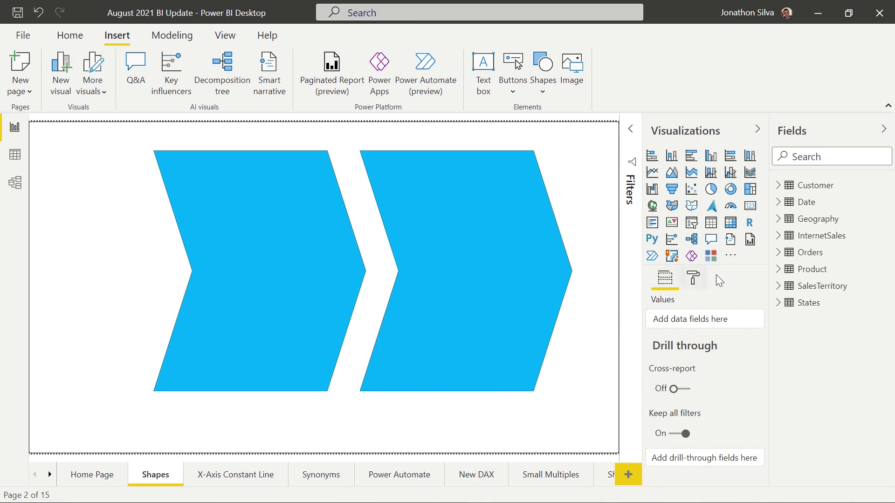
Step: Turn on the shape shadow for the copied chevron and set the shadow color to dark green
click(524, 284)
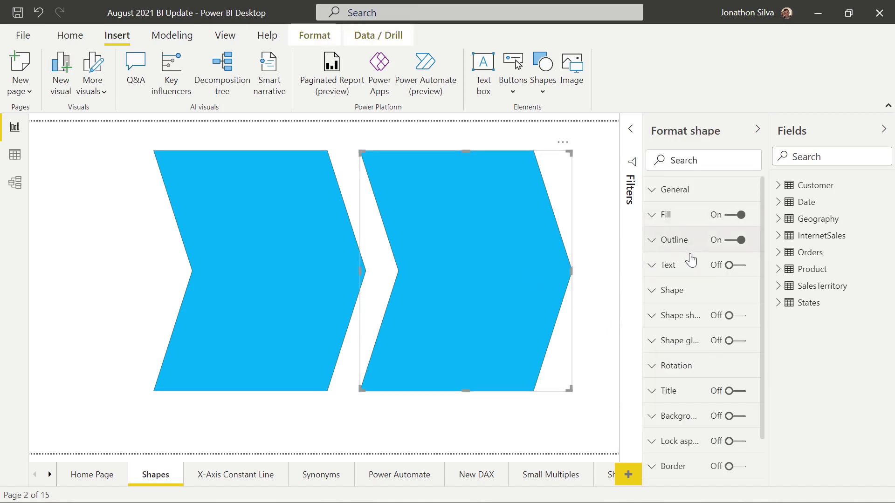
scroll(684, 259, down, 2)
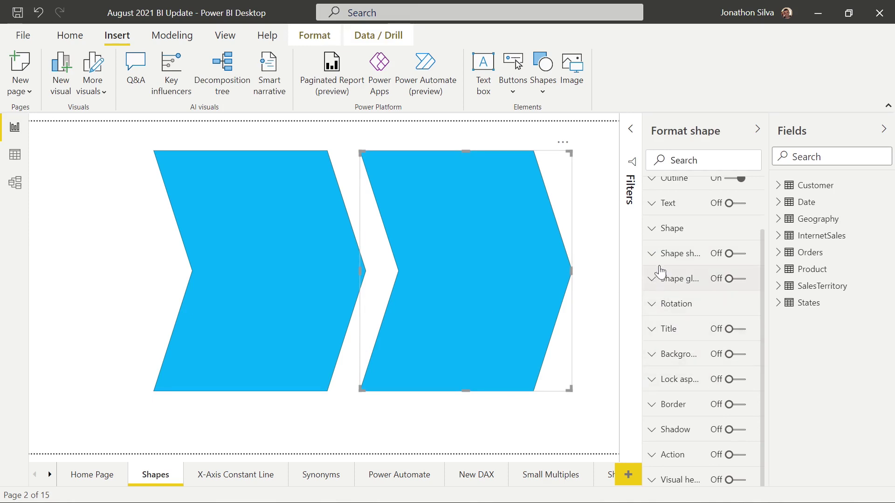
click(654, 254)
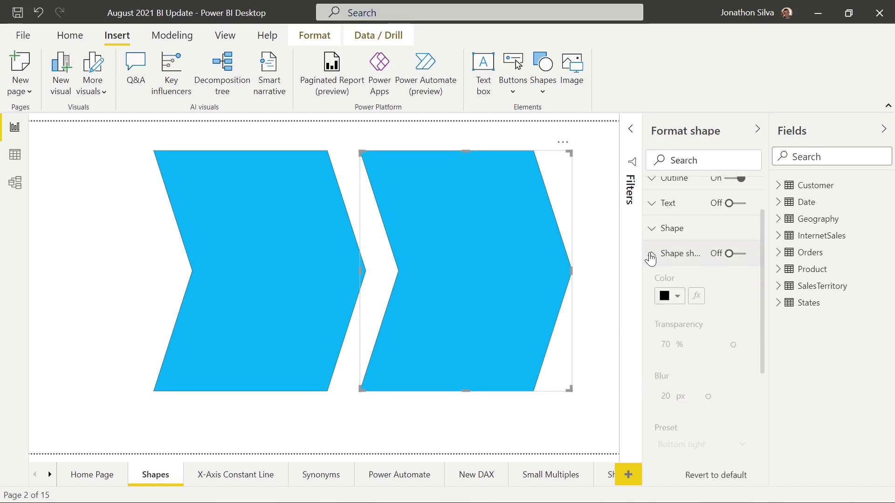
drag(641, 253, 589, 260)
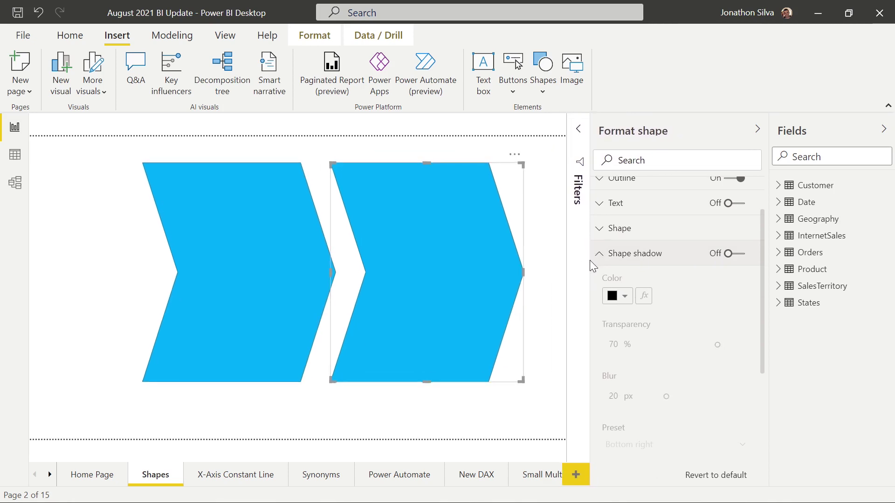
click(730, 254)
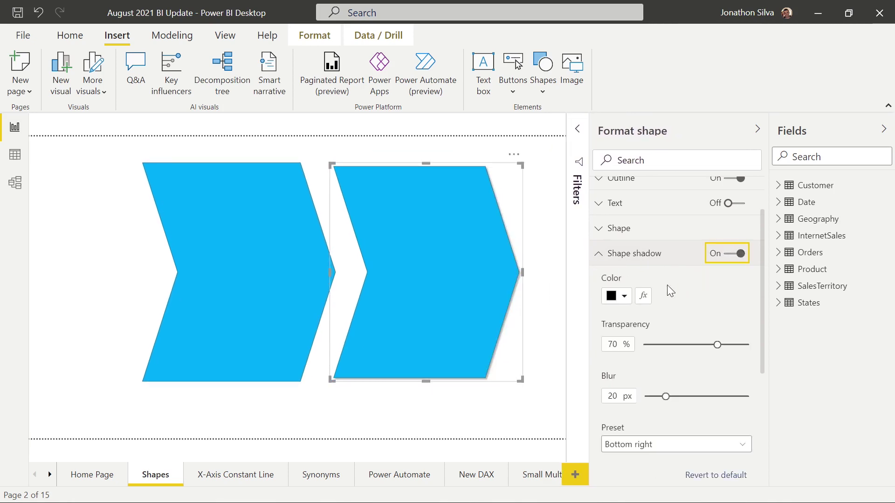
click(625, 297)
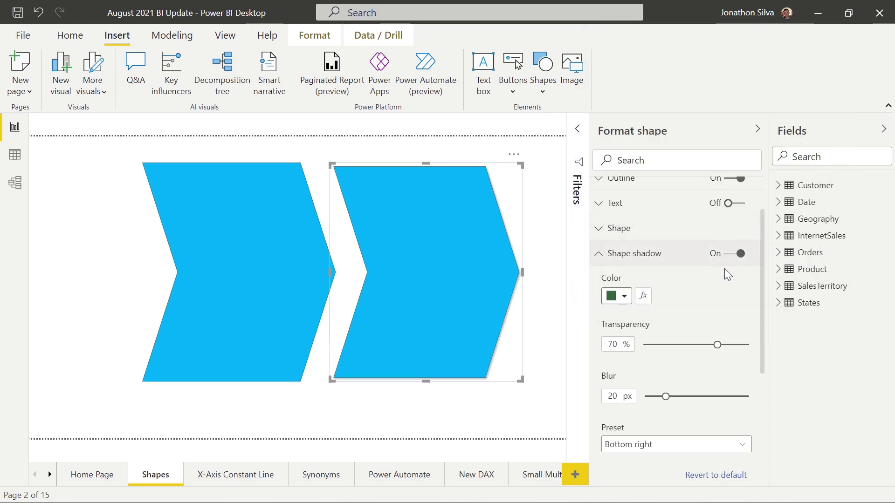
Step: Set the copied chevron's shape shadow to 0% transparency, 23 px blur and the Bottom left preset
drag(717, 345, 643, 350)
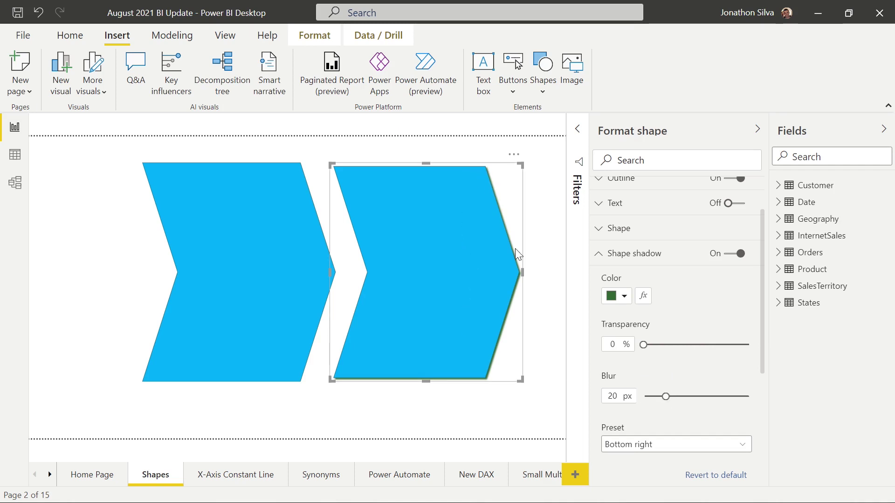
mouse_move(663, 397)
mouse_down()
mouse_move(701, 398)
mouse_move(661, 399)
mouse_up()
scroll(692, 396, down, 3)
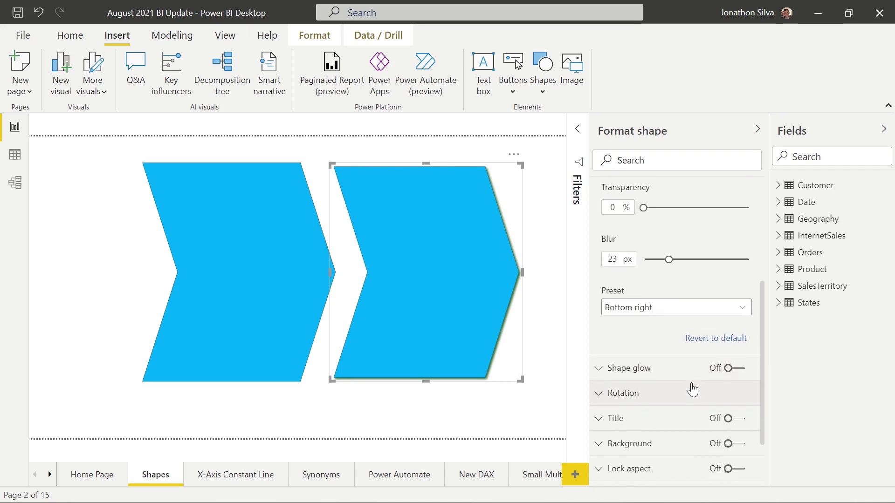
click(689, 311)
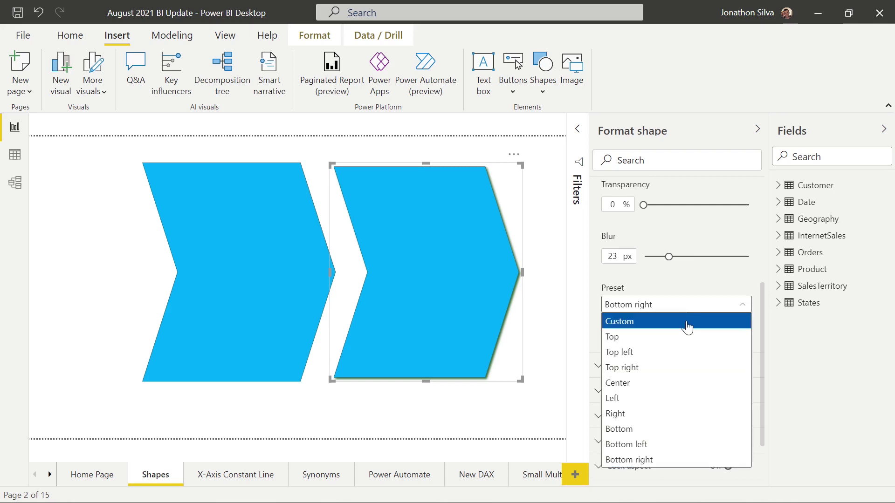
click(688, 444)
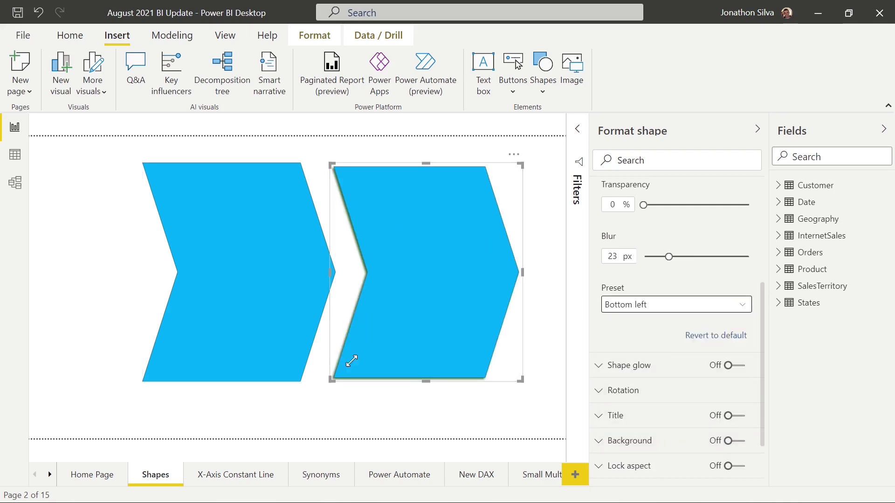
scroll(680, 335, up, 3)
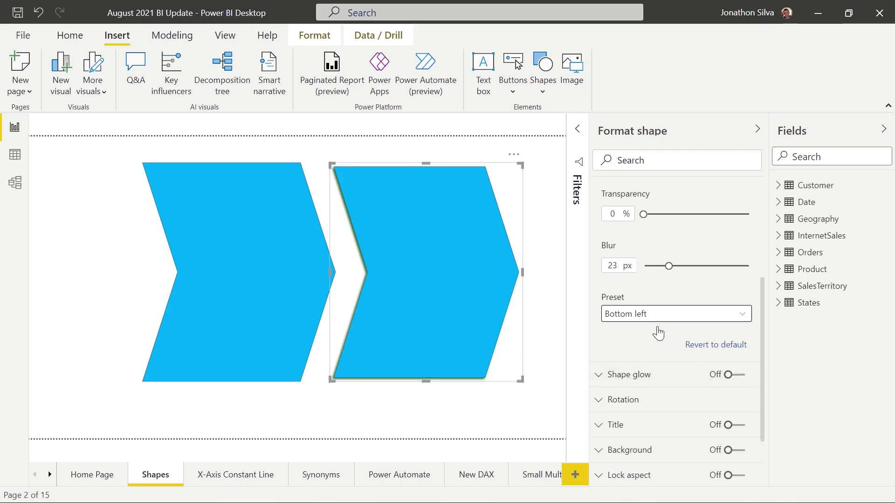
click(599, 186)
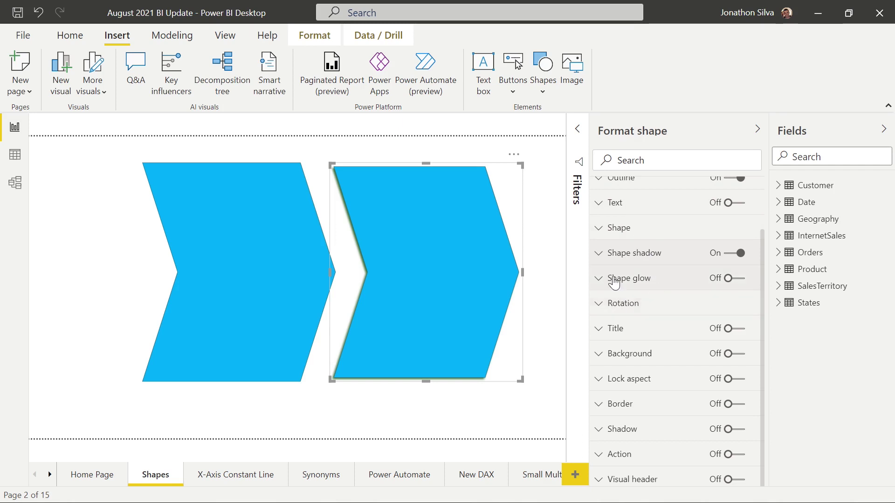
Step: Turn on the shape glow for the copied chevron, with an orange color and a 95 px blur
click(736, 279)
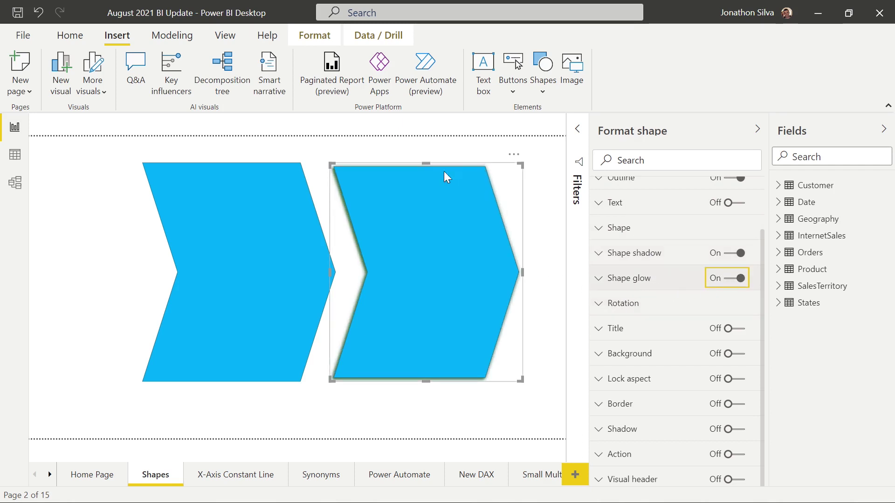
click(599, 279)
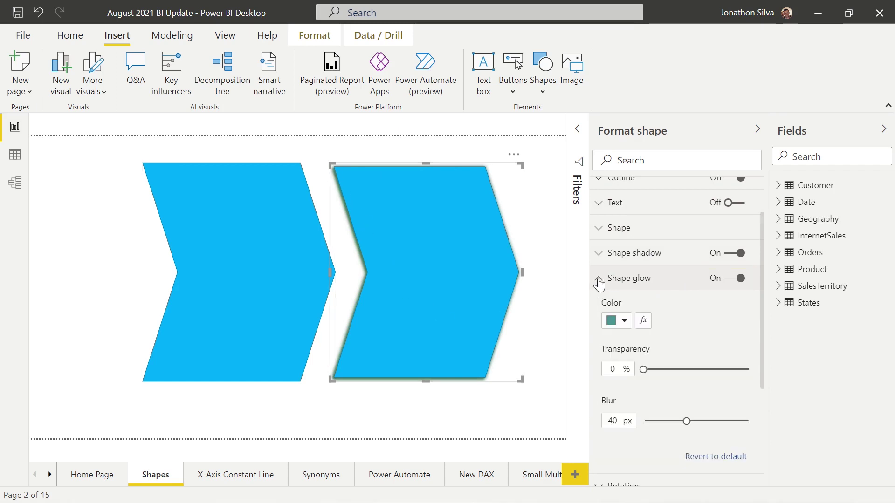
click(623, 321)
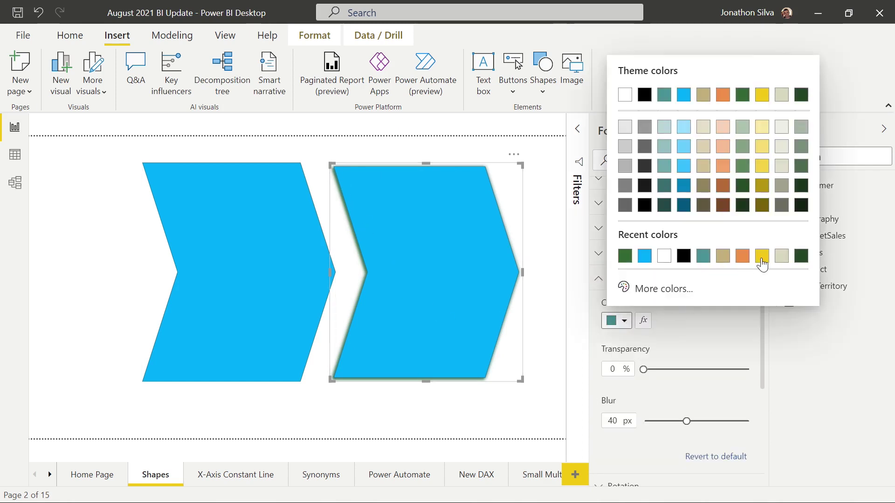
click(743, 256)
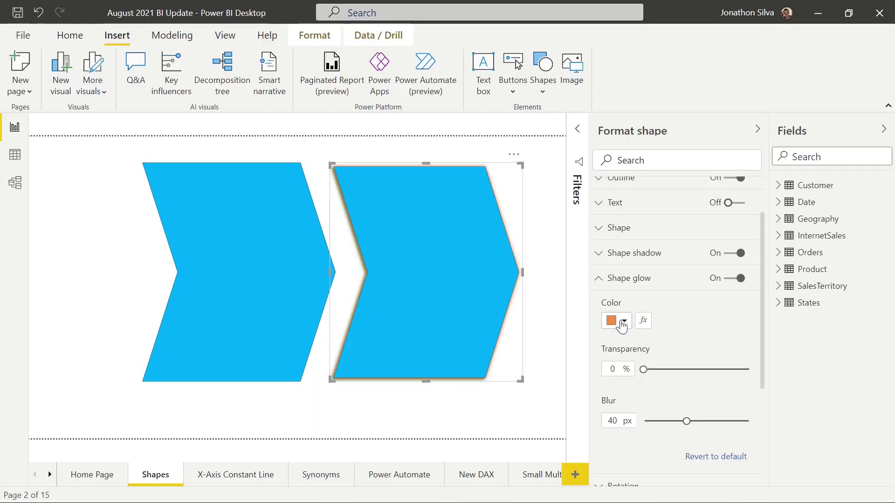
scroll(690, 309, down, 3)
drag(685, 350, 735, 362)
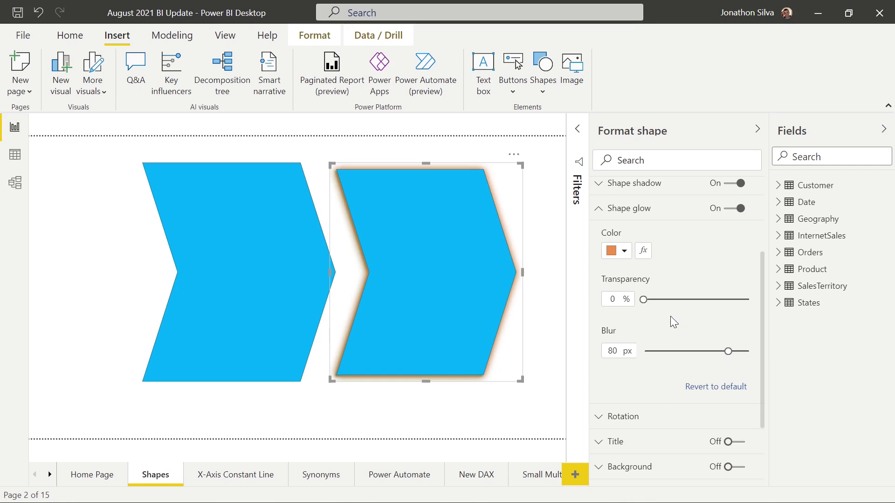
drag(727, 351, 743, 349)
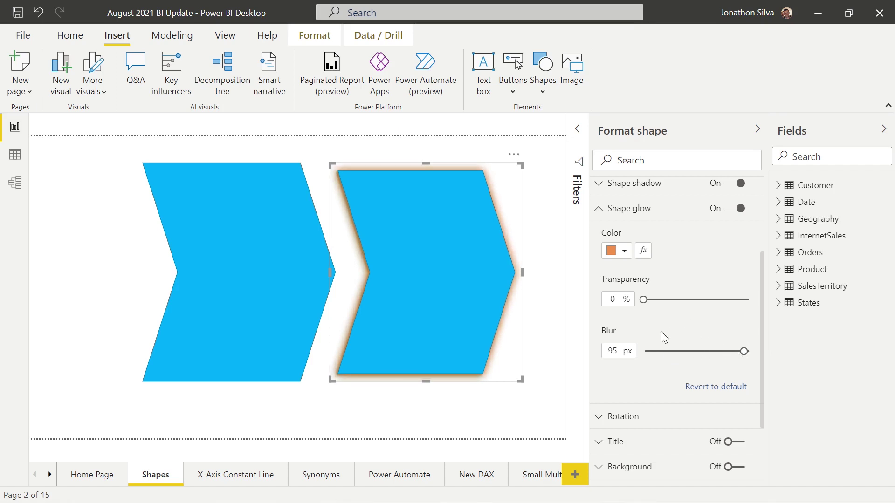
click(599, 211)
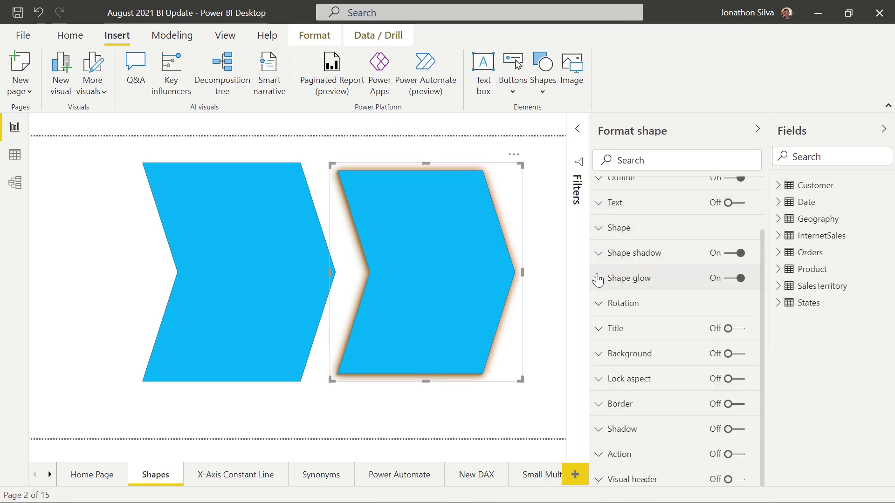
Step: Try the overall rotation and the shape rotation on the copied chevron, and return both to 0°
click(602, 308)
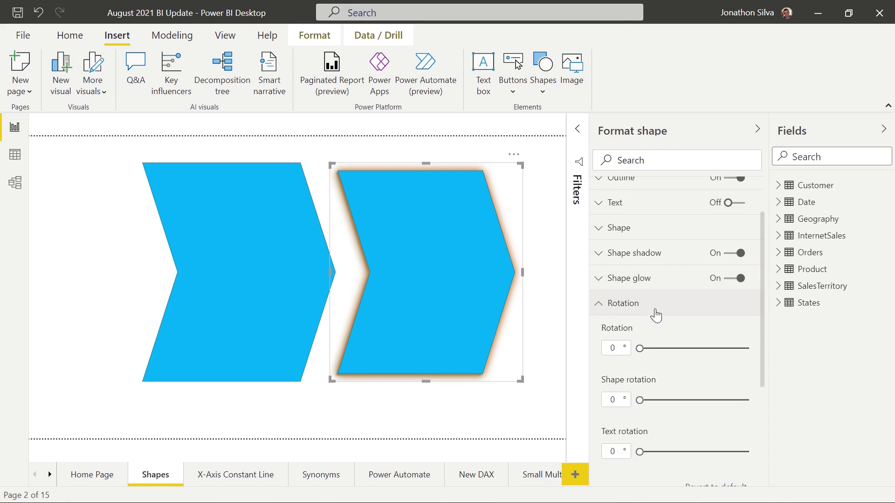
scroll(663, 303, down, 2)
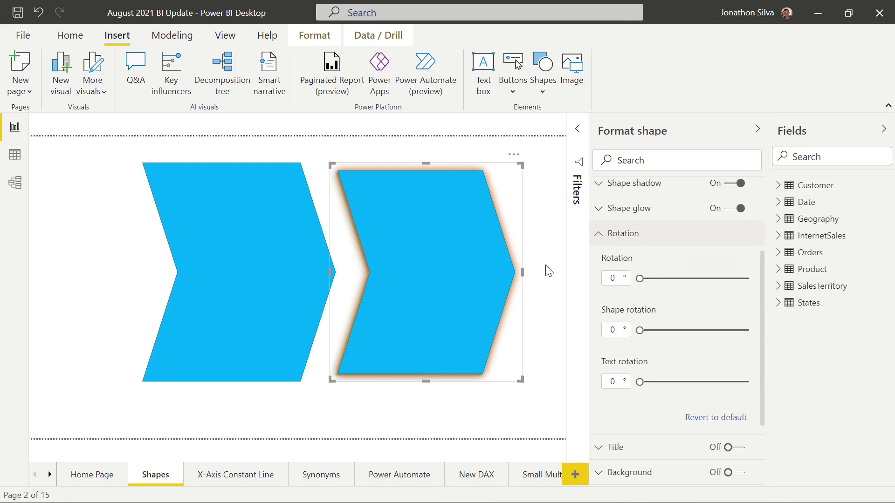
mouse_move(640, 278)
mouse_down()
mouse_move(717, 279)
mouse_move(627, 280)
mouse_up()
mouse_move(639, 331)
mouse_down()
mouse_move(733, 332)
mouse_move(627, 332)
mouse_up()
click(603, 235)
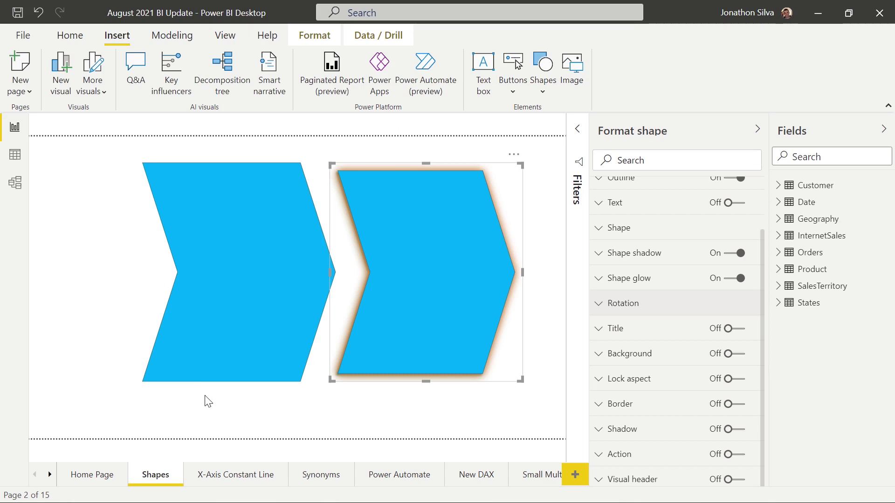
Step: On the X-Axis Constant Line page, add an X-axis constant line with the value 2007 to the Total Sales line chart
click(241, 474)
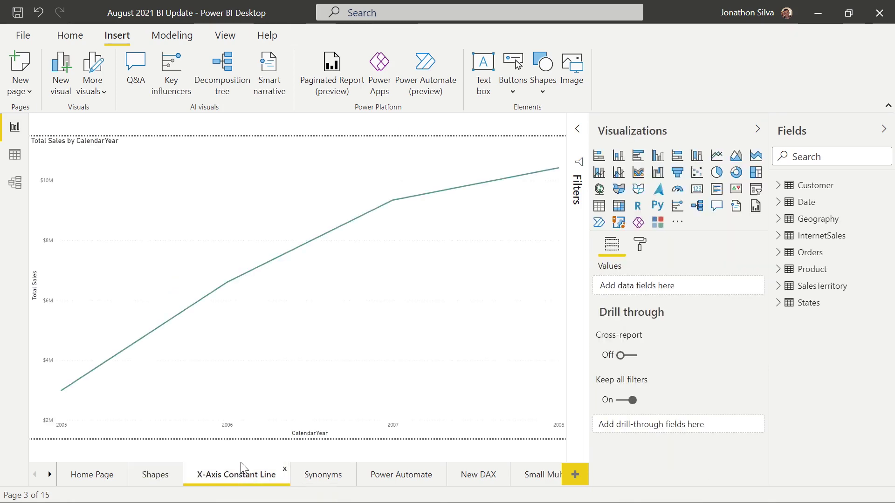
click(380, 310)
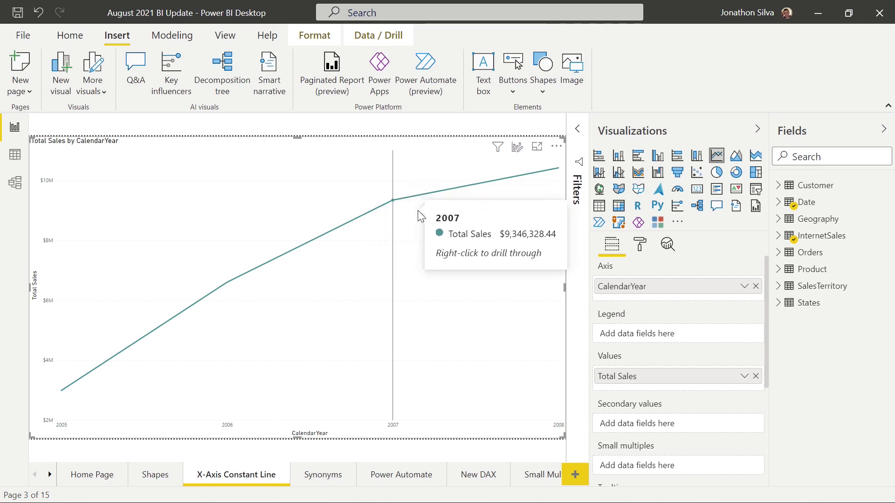
click(667, 247)
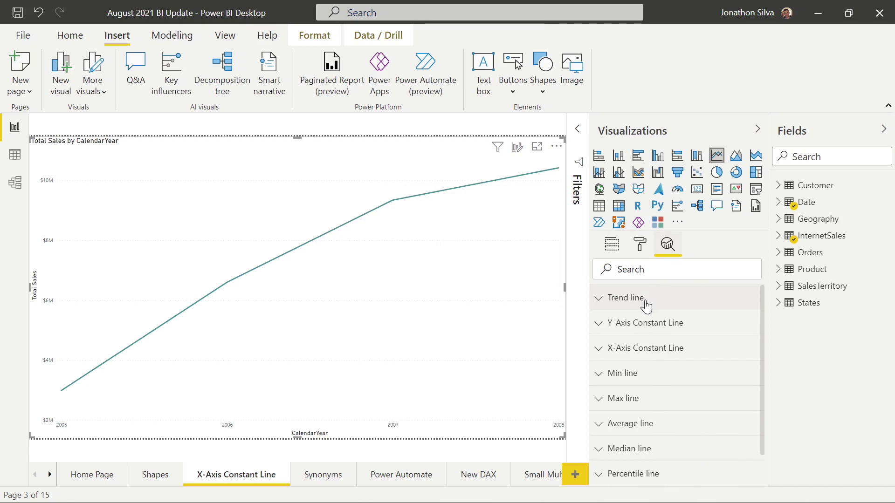
click(599, 354)
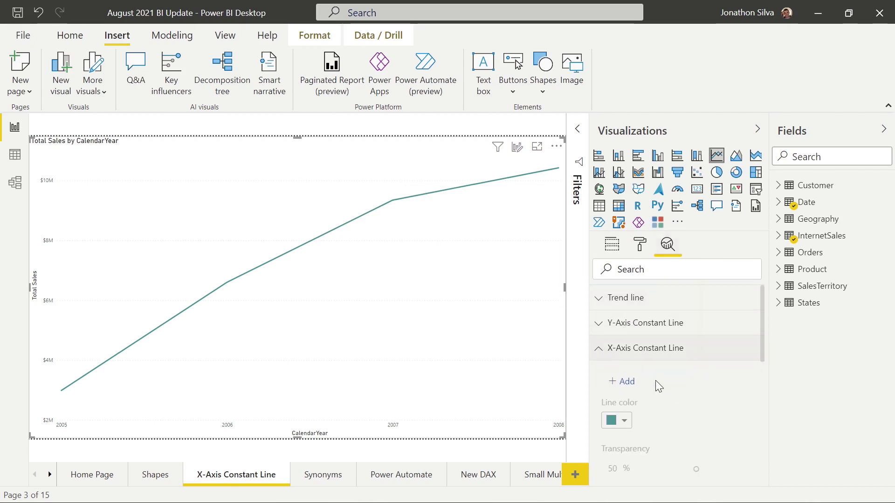
click(626, 381)
scroll(736, 398, down, 2)
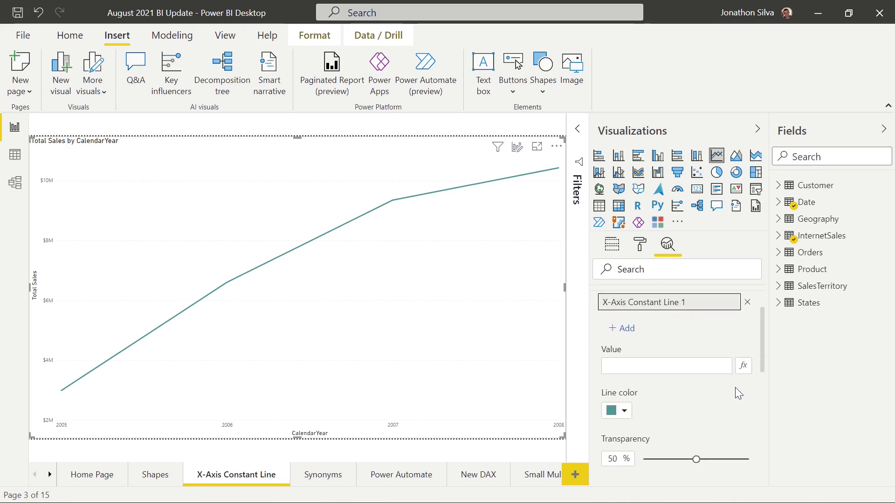
scroll(722, 384, down, 3)
scroll(714, 373, up, 3)
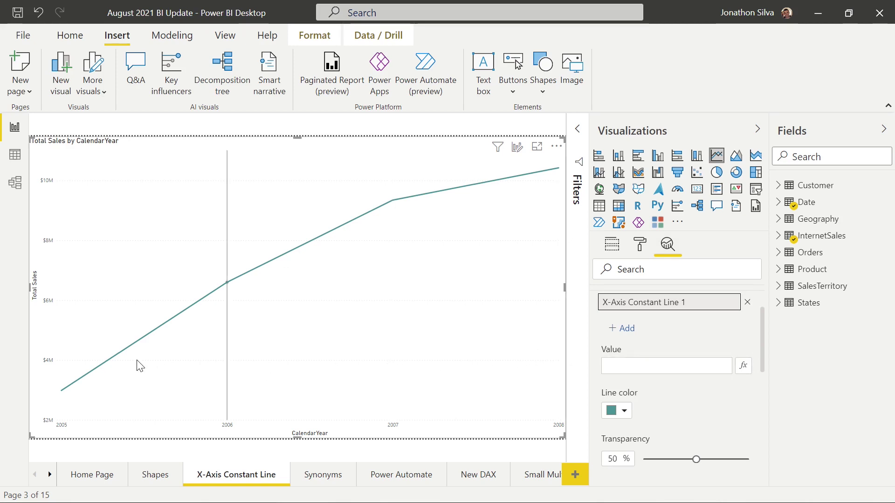
click(636, 366)
text(2007)
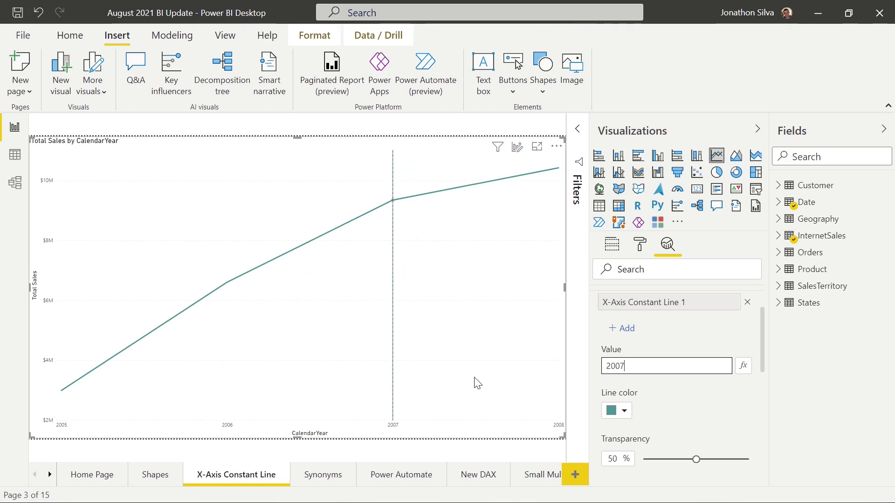
Step: Set the 2007 constant line's color to light blue and its transparency to 0%
click(627, 413)
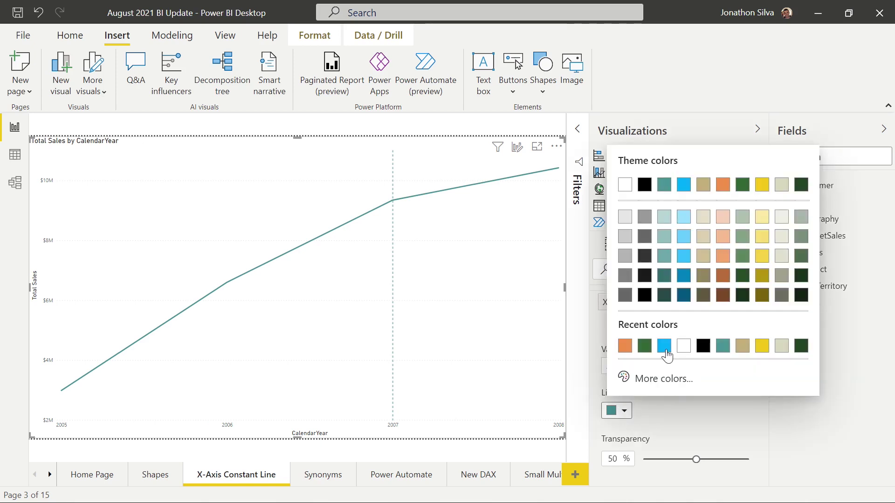
click(664, 346)
scroll(686, 399, down, 2)
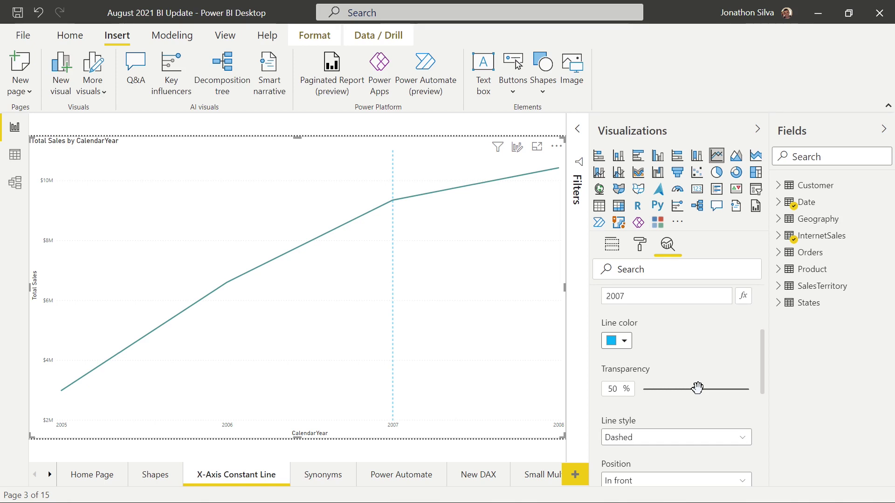
drag(697, 388, 642, 388)
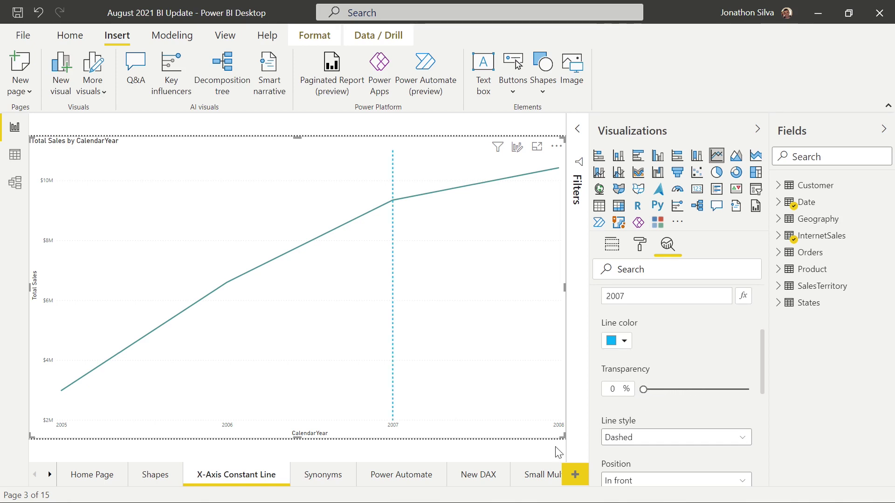
Step: Try the Solid and Dotted styles on the constant line, return it to Dashed, and reselect the In front position
scroll(716, 358, down, 5)
scroll(629, 343, up, 4)
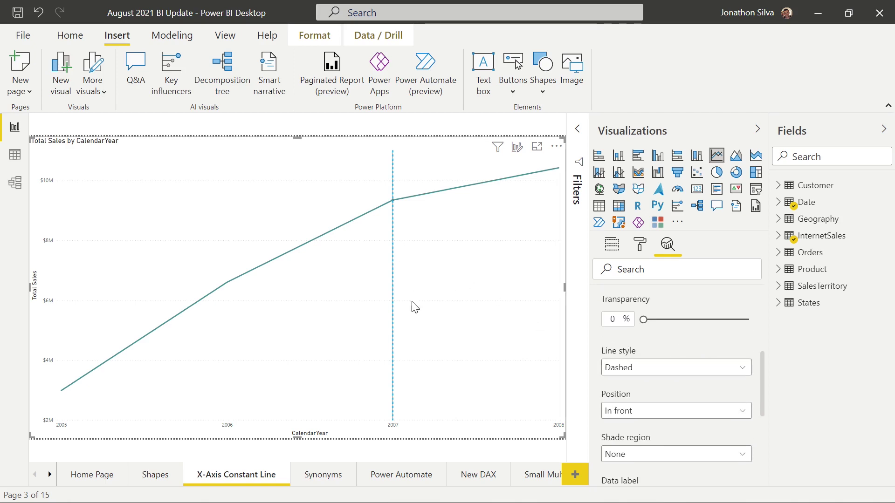
click(736, 368)
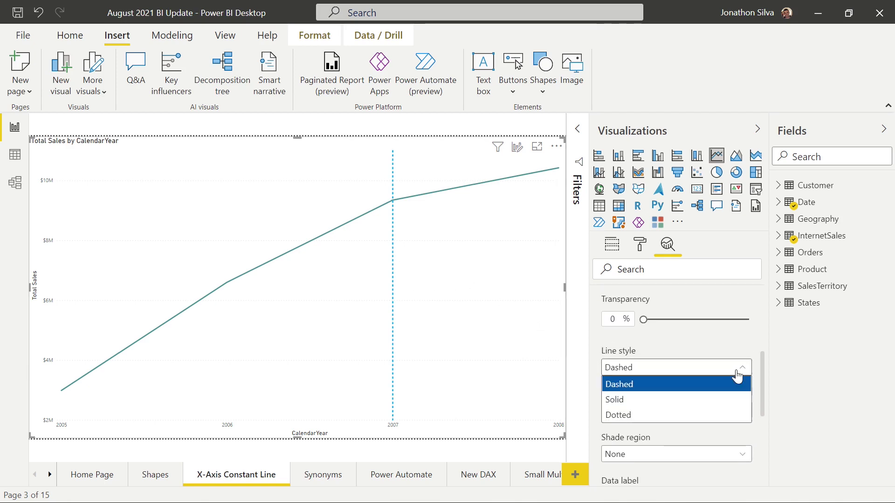
click(724, 409)
click(713, 371)
click(705, 416)
click(674, 376)
click(664, 388)
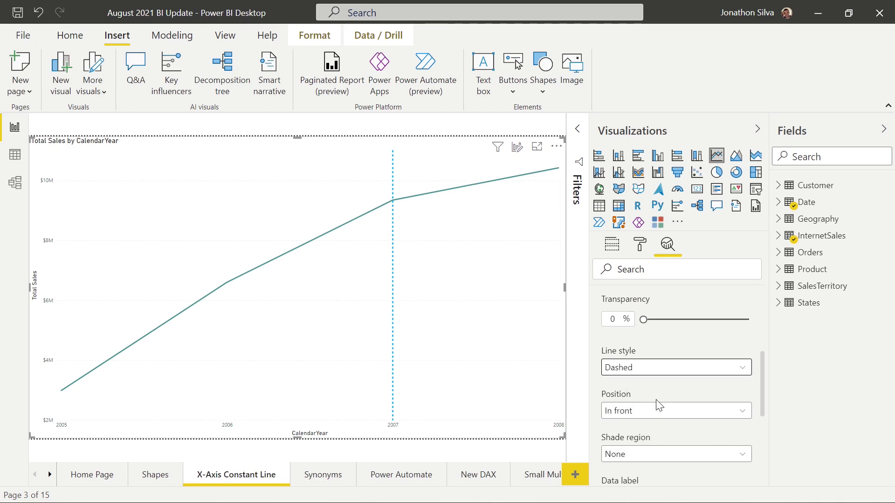
click(678, 414)
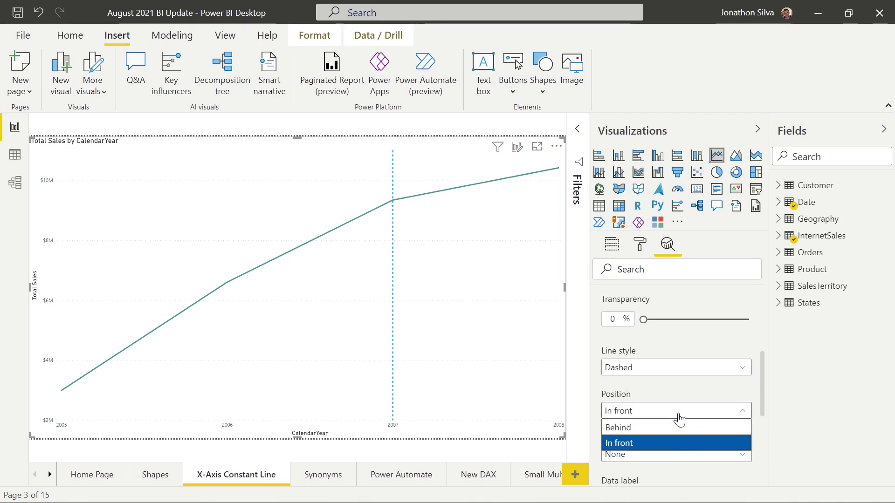
click(672, 443)
Step: Shade the region before the constant line and set the shade transparency to 70%
scroll(673, 419, down, 2)
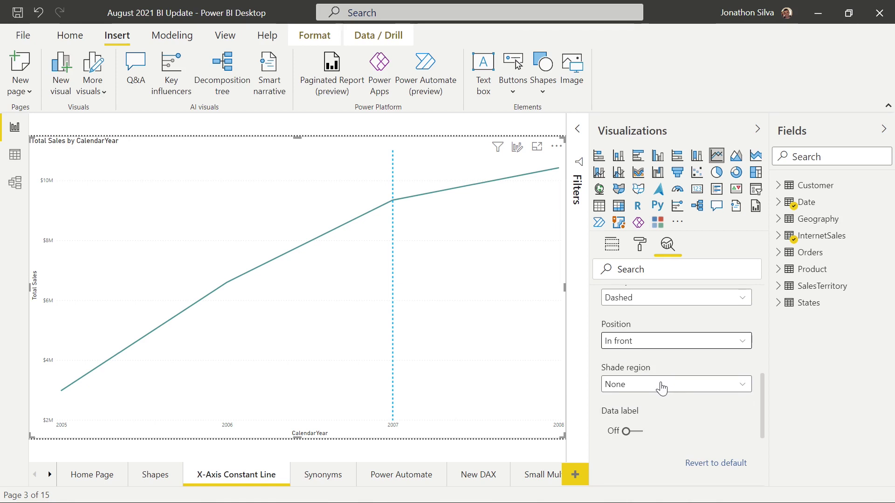
click(663, 386)
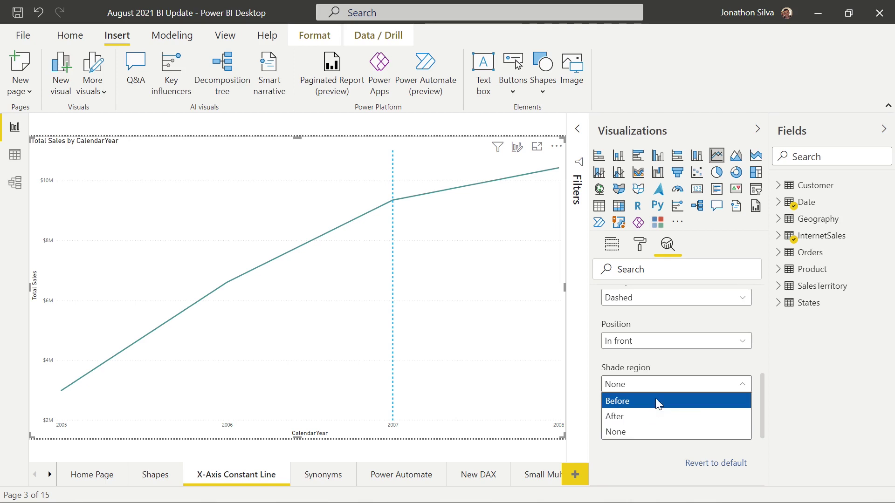
click(657, 402)
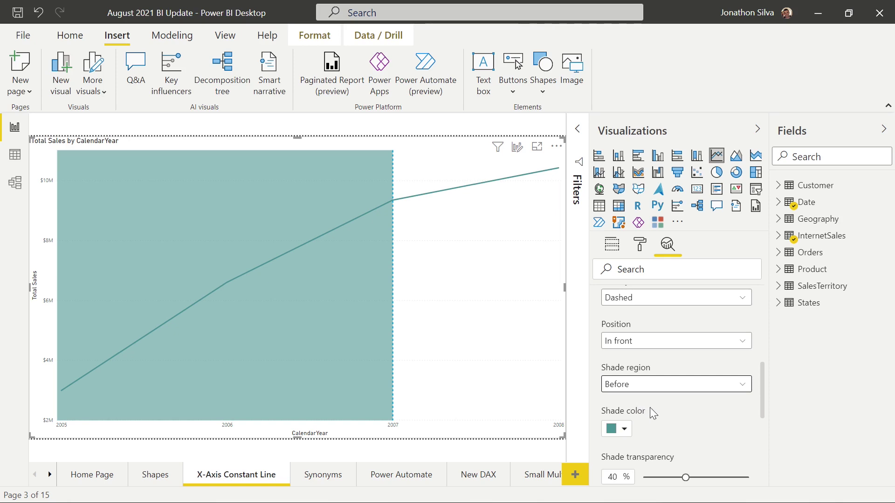
scroll(662, 419, down, 3)
mouse_move(686, 412)
mouse_down()
mouse_move(648, 419)
mouse_move(739, 407)
mouse_up()
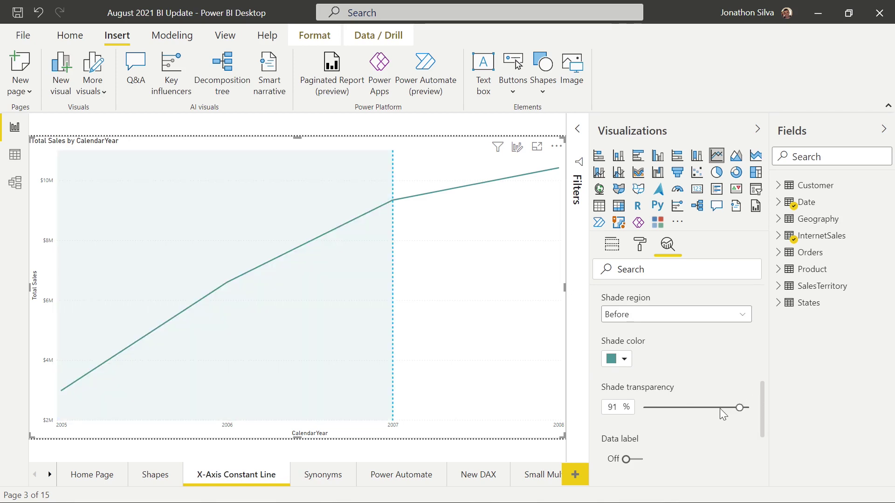
click(718, 407)
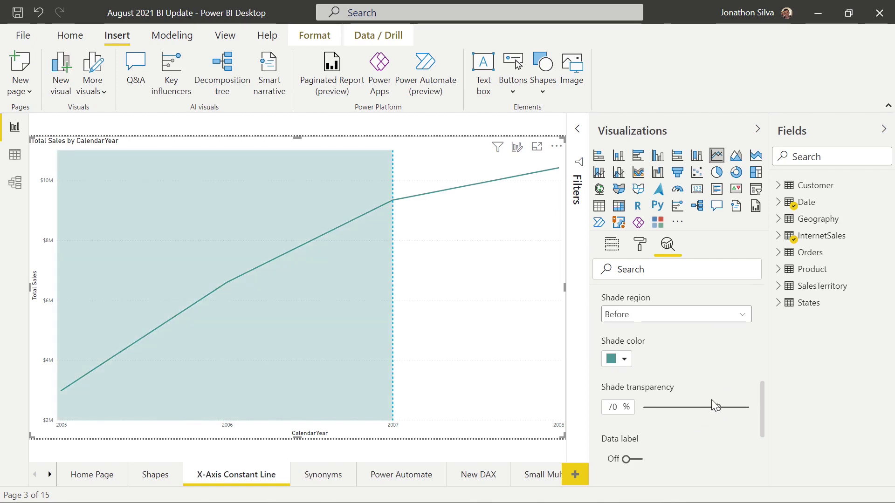
Step: Turn on the data label for the 2007 line and add a second X-axis constant line with the value 2006
scroll(675, 396, down, 3)
click(626, 390)
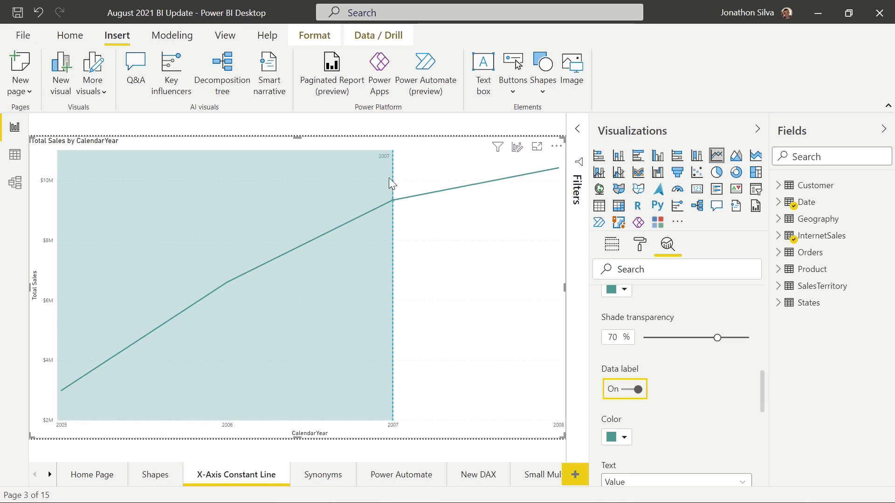
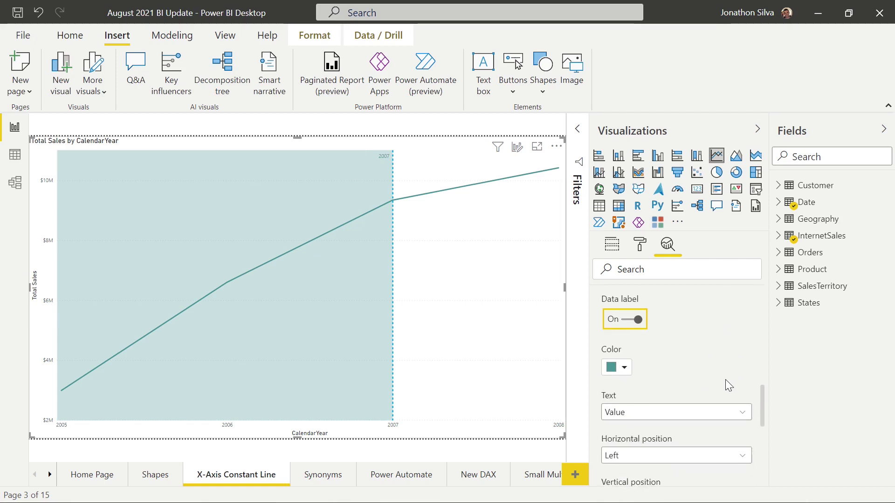
scroll(707, 377, up, 4)
scroll(707, 379, up, 5)
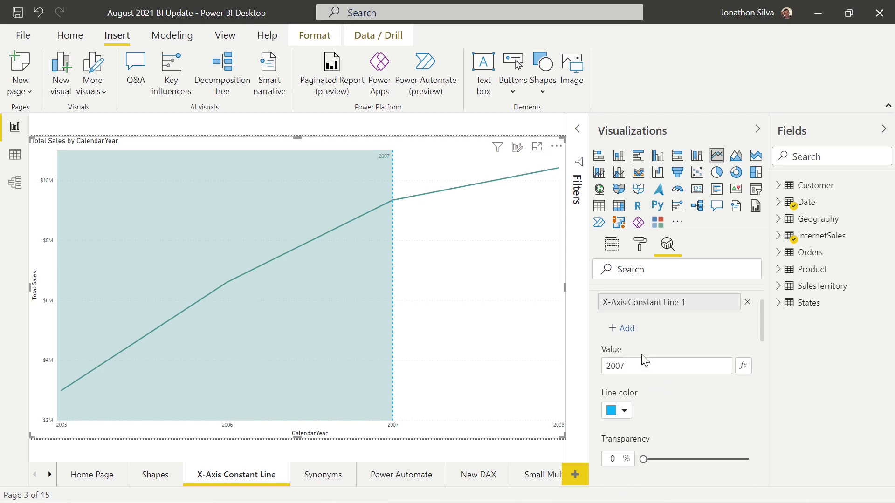
scroll(647, 354, up, 2)
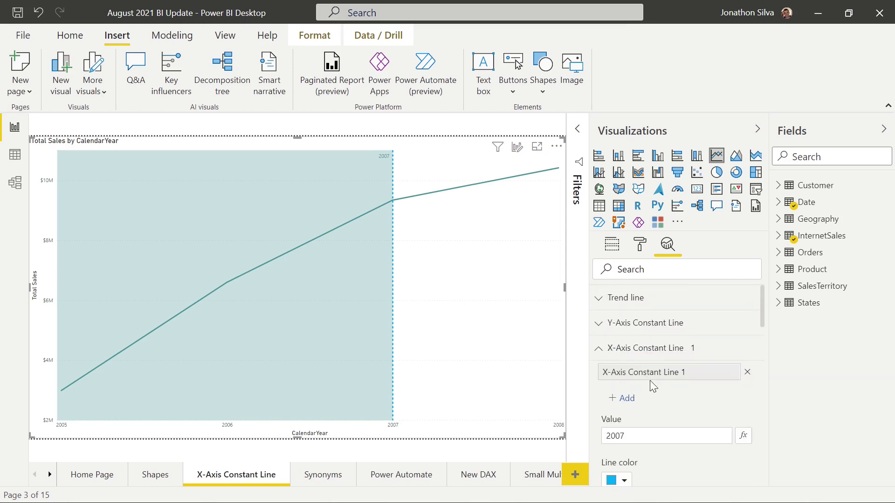
click(624, 398)
scroll(658, 403, down, 2)
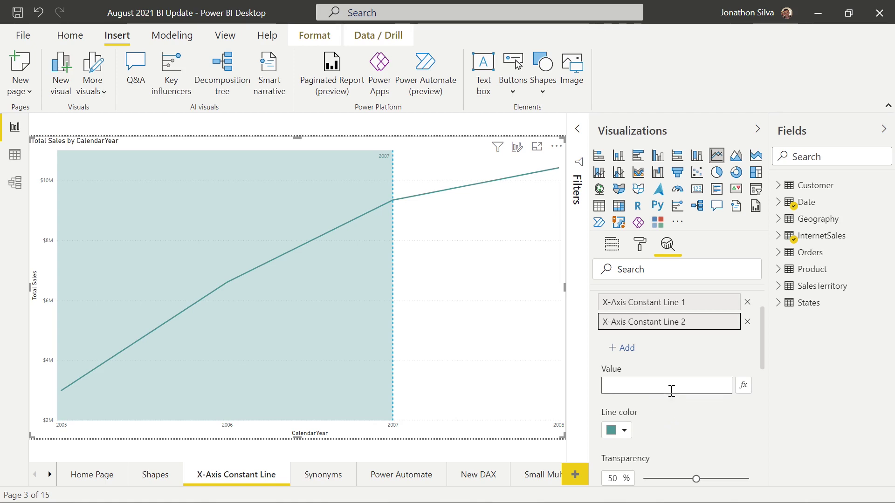
click(668, 389)
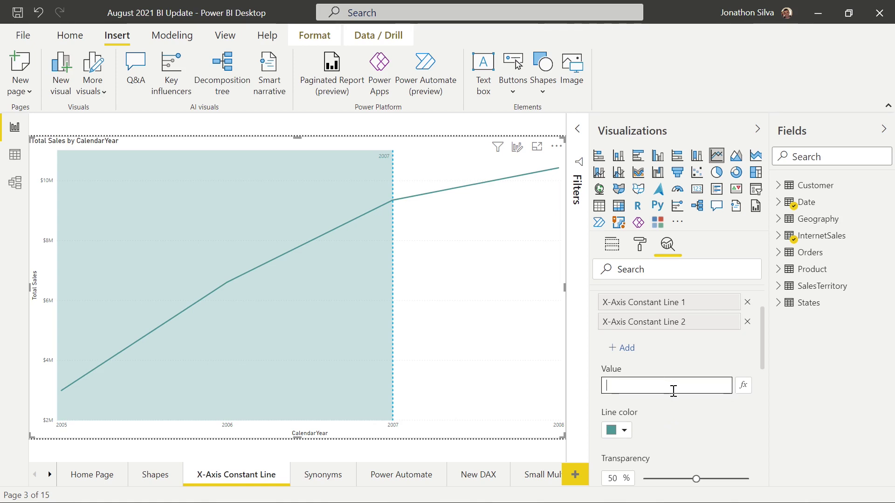
text(2006)
Step: Format the 2006 constant line with a yellow color, 0% transparency and the Solid line style
click(620, 433)
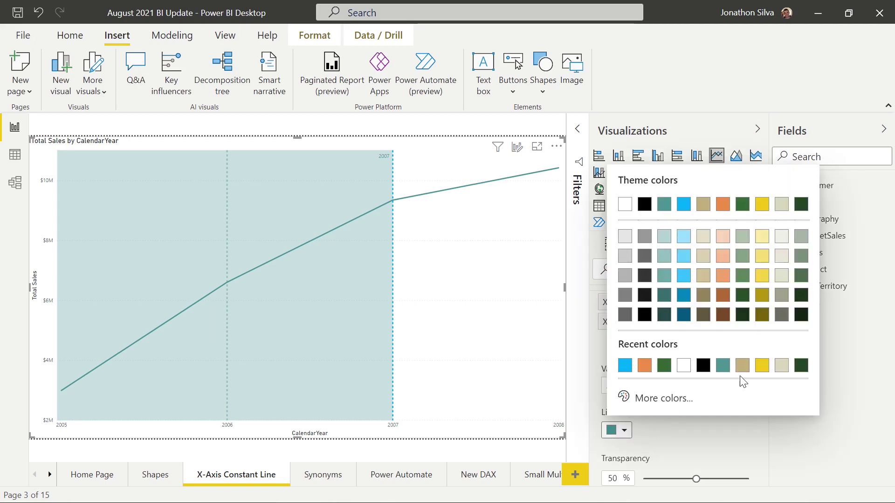
click(761, 365)
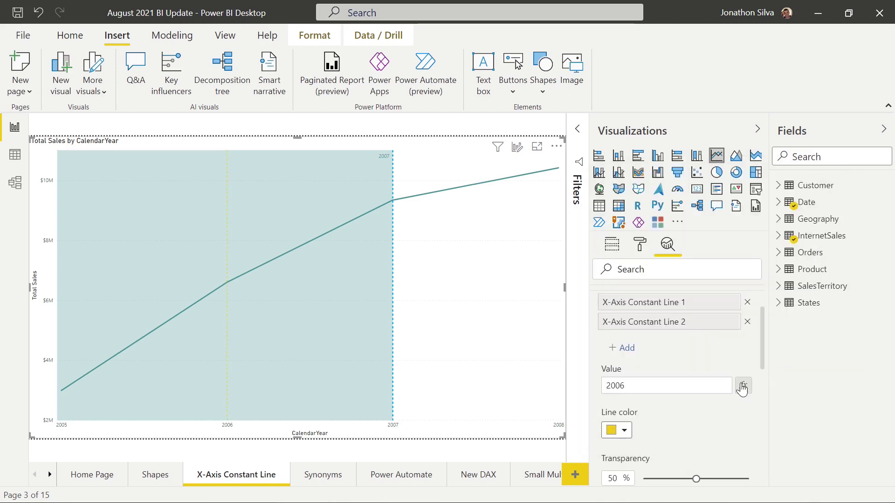
scroll(688, 431, down, 2)
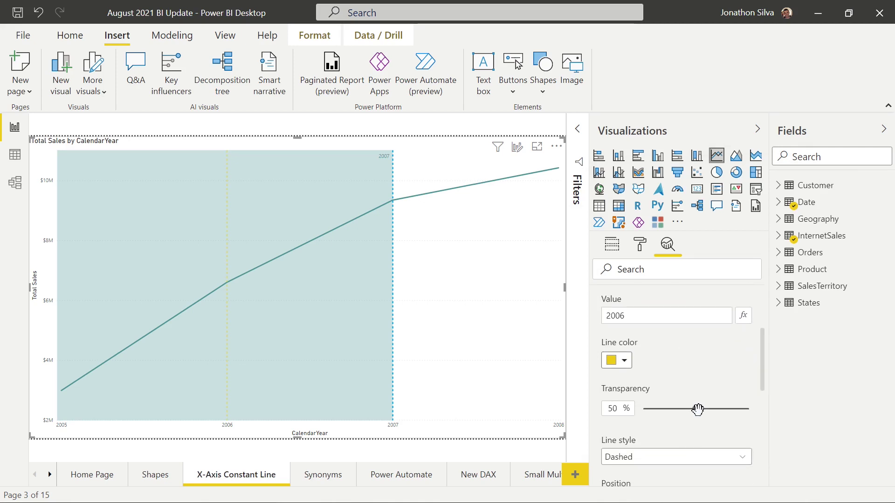
drag(698, 409, 642, 409)
scroll(687, 376, down, 2)
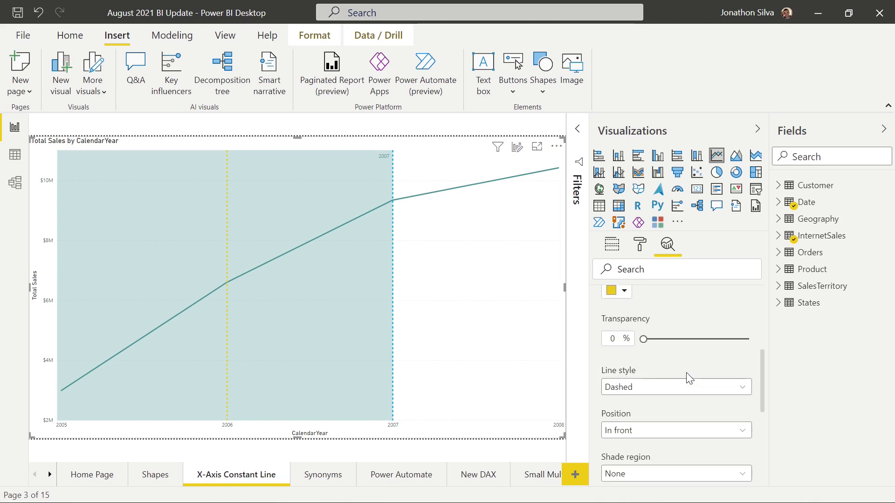
click(666, 391)
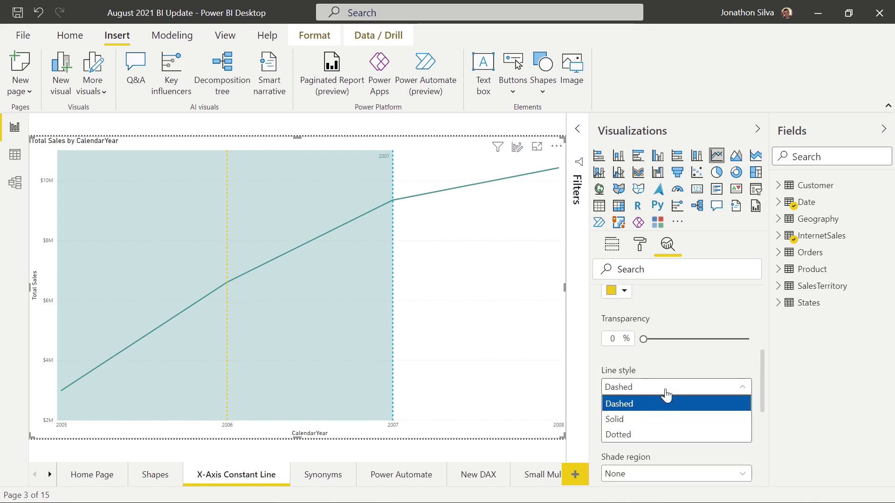
click(655, 420)
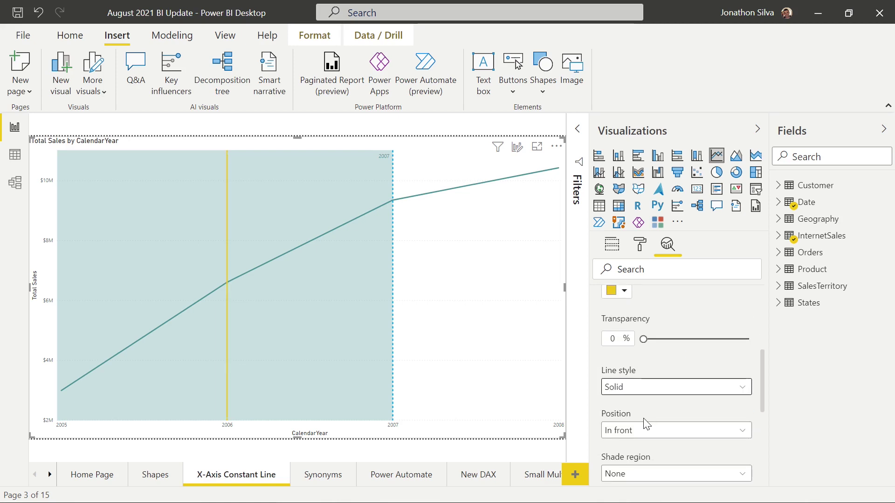
Step: Shade the region after the 2006 constant line in yellow and set the shade transparency to 83%
scroll(659, 396, down, 2)
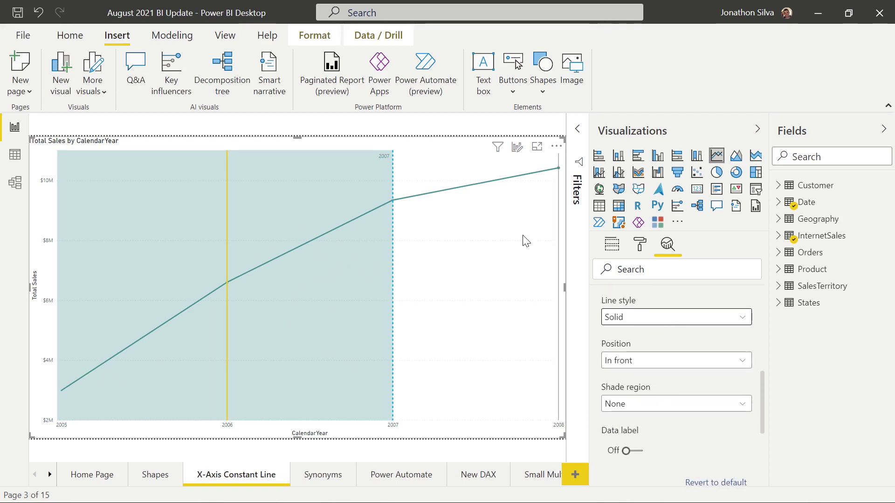
scroll(665, 373, down, 2)
click(656, 339)
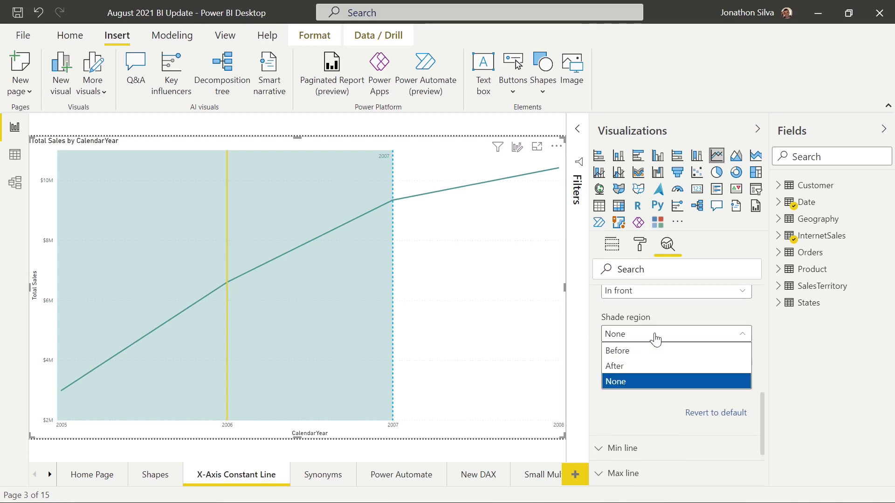
click(655, 366)
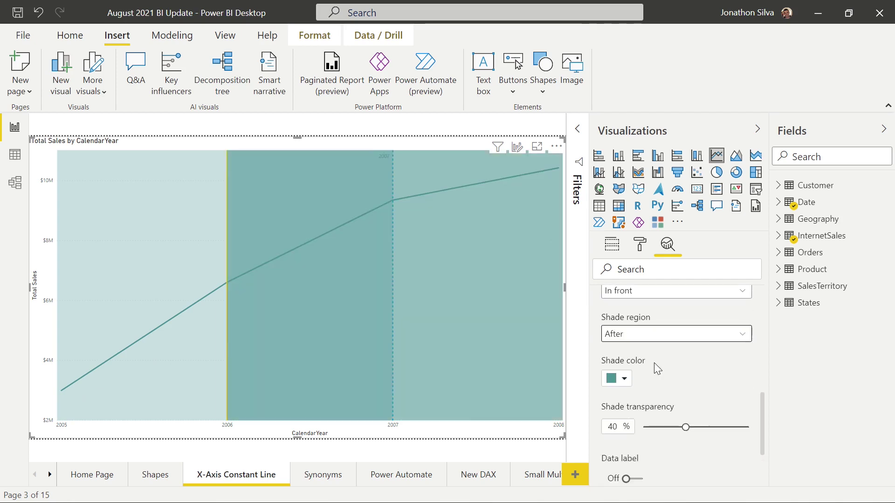
click(624, 379)
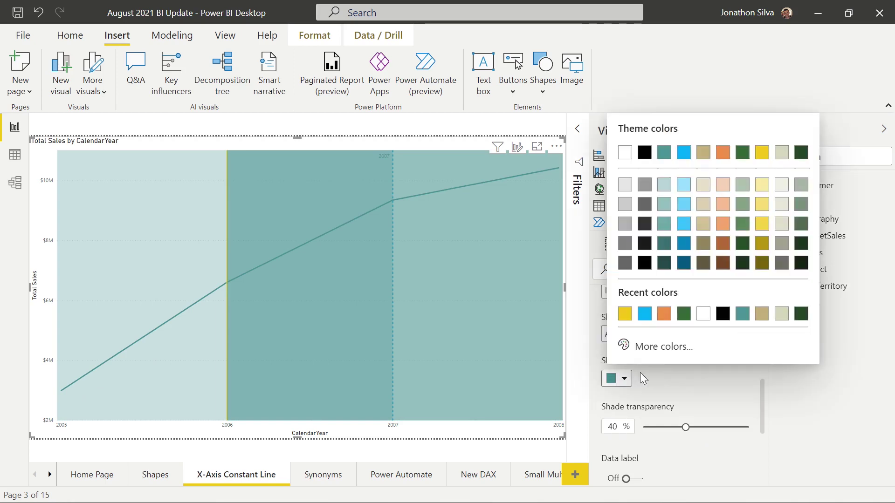
click(625, 314)
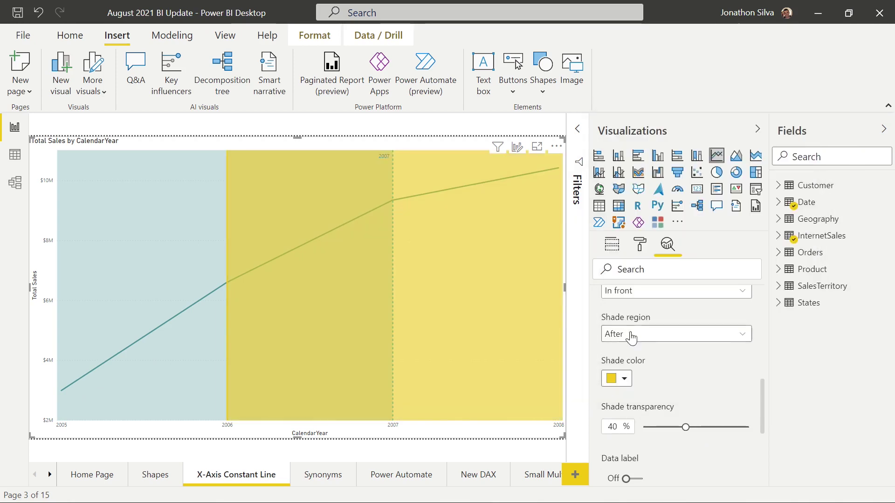
drag(685, 427, 723, 427)
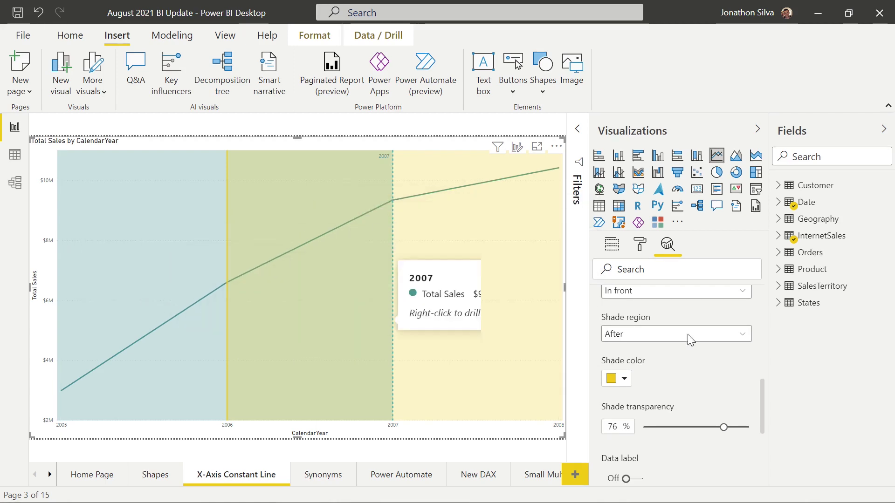
drag(724, 427, 727, 432)
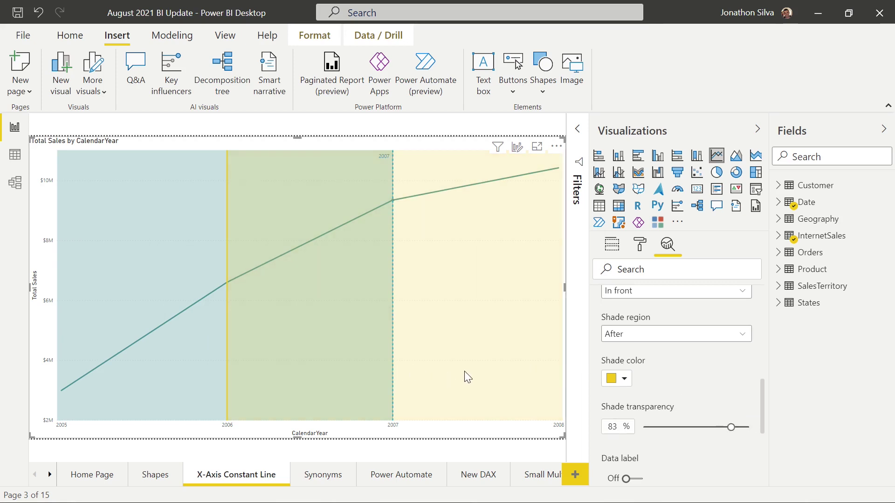
Step: Open the Synonyms page and select its Q&A visual
mouse_move(464, 371)
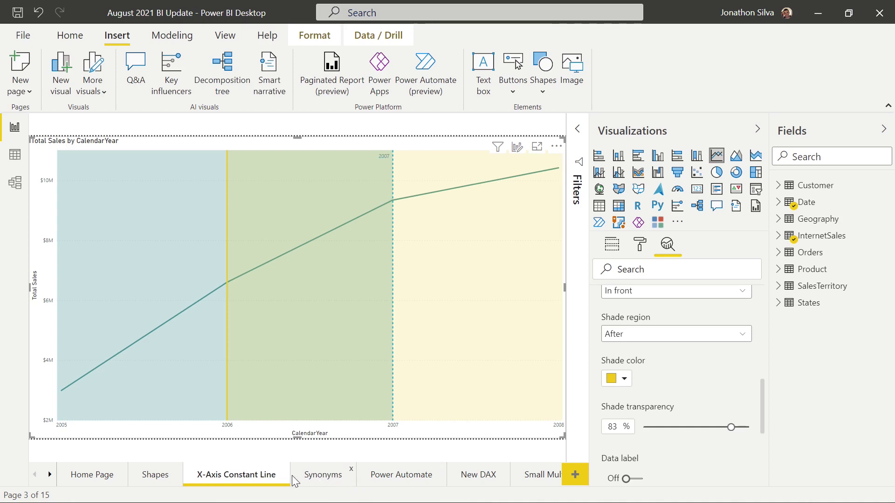
click(322, 482)
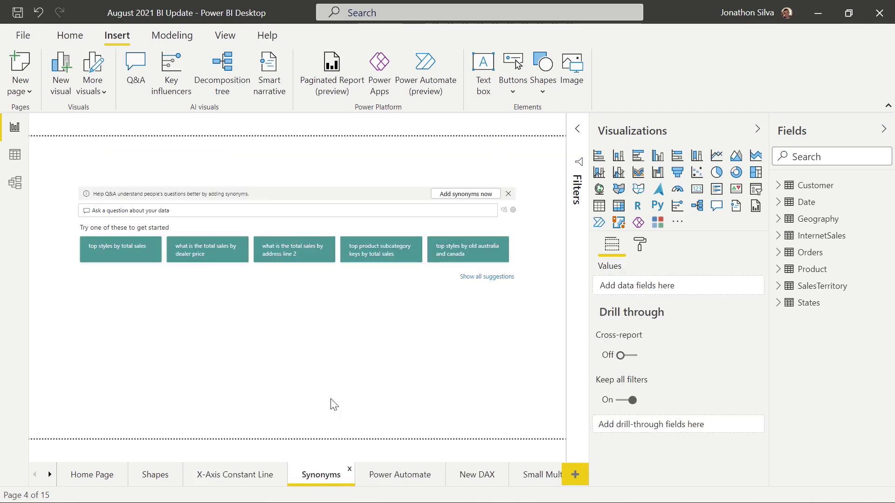
click(319, 195)
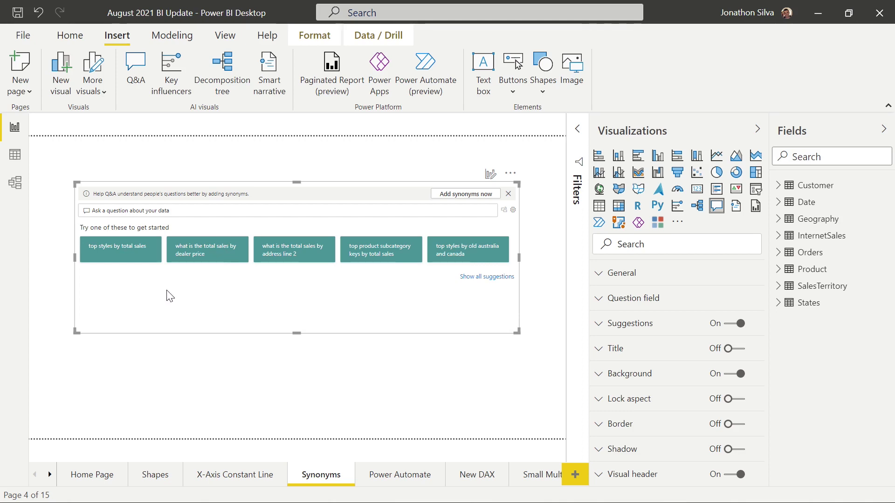
Step: In the current file's Data Load options, enable sharing your synonyms with everyone in your org and apply the change
click(191, 41)
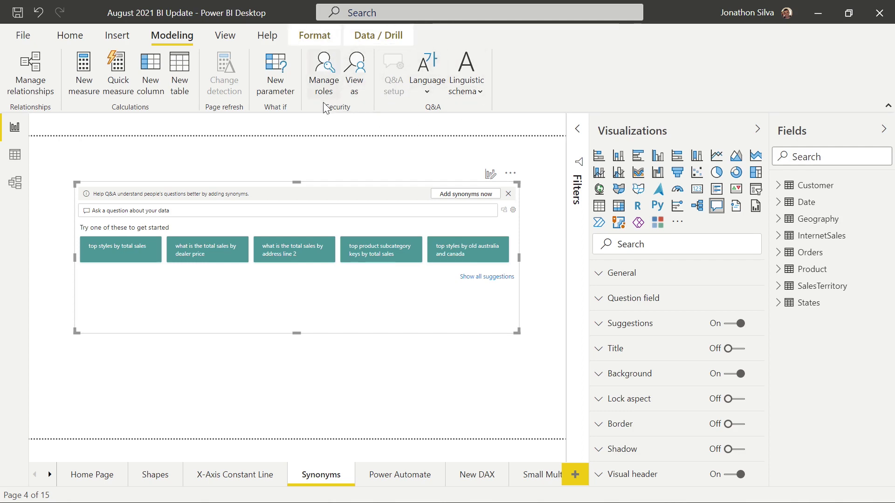
click(20, 39)
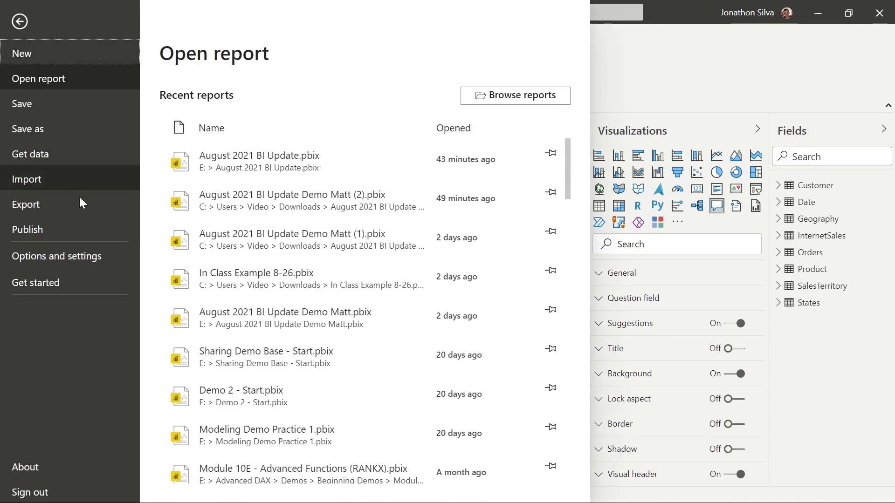
click(93, 254)
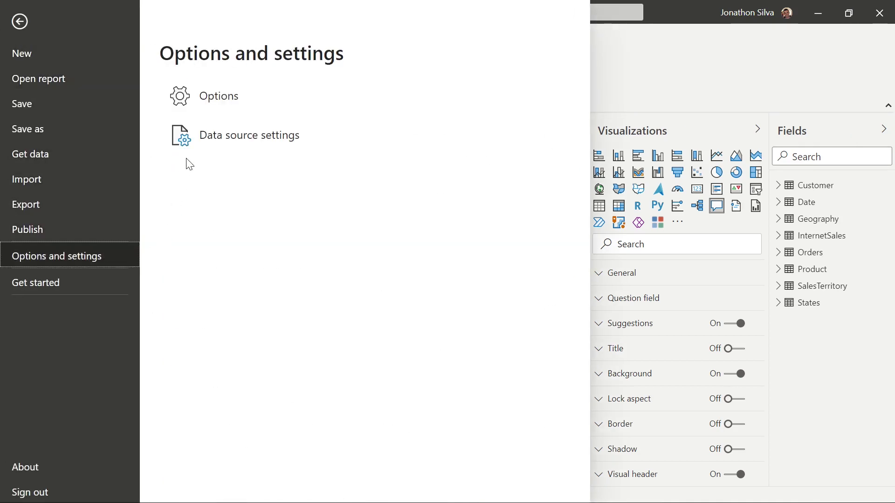
click(209, 97)
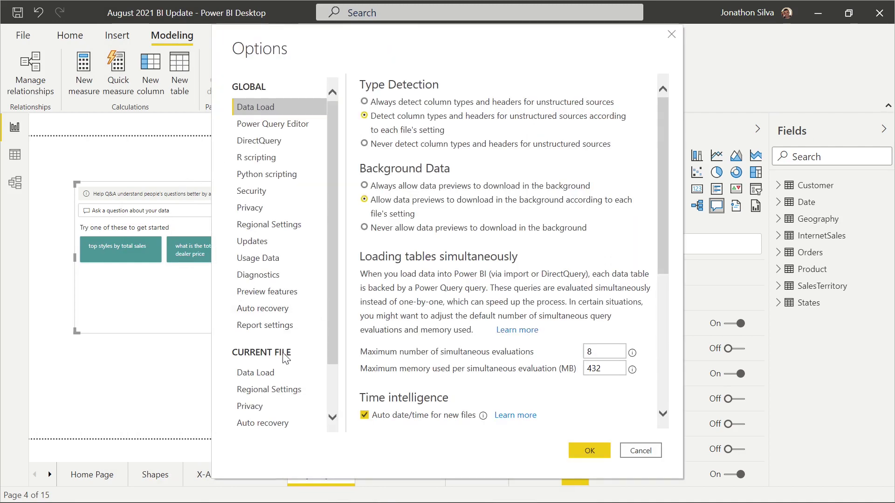
scroll(291, 299, down, 2)
click(275, 314)
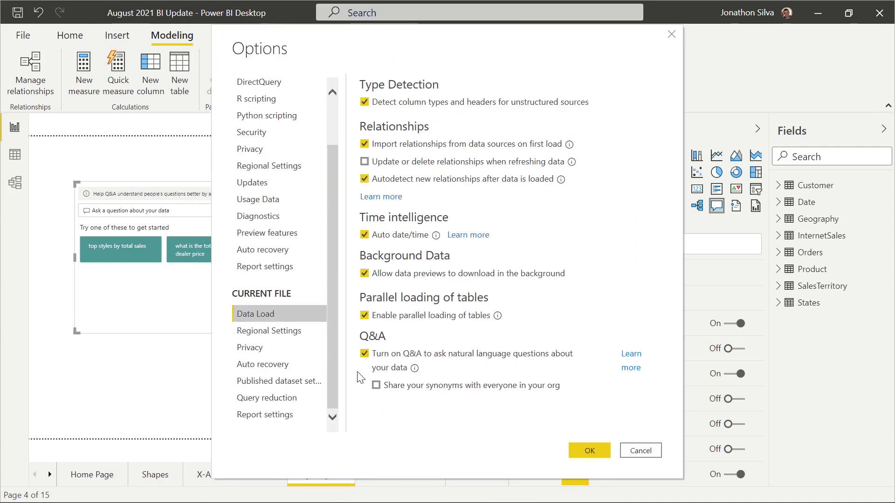
click(376, 386)
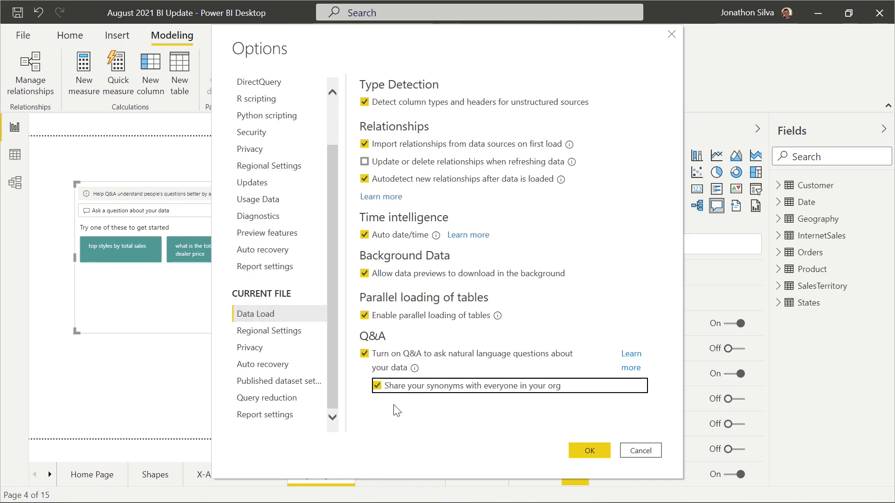
click(585, 448)
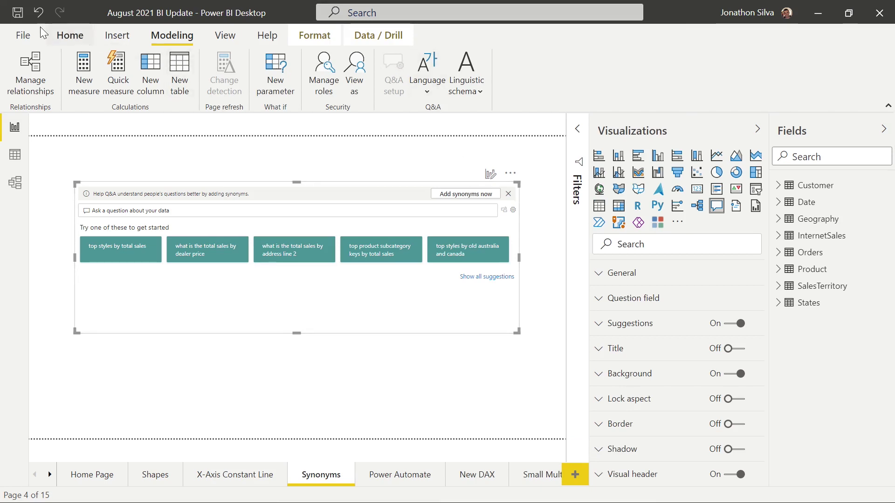
Step: Save the report, publish it to the Shared Workspace and close the publishing dialog
click(17, 14)
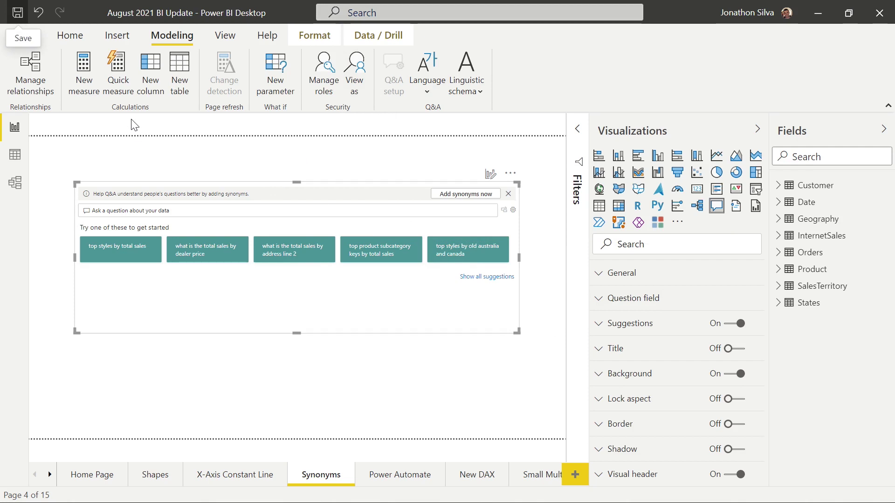
click(82, 36)
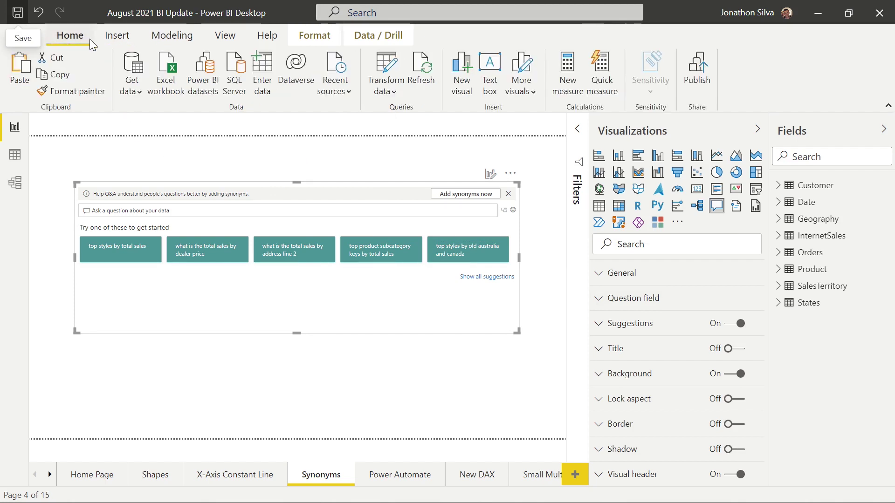
click(705, 87)
drag(625, 251, 628, 303)
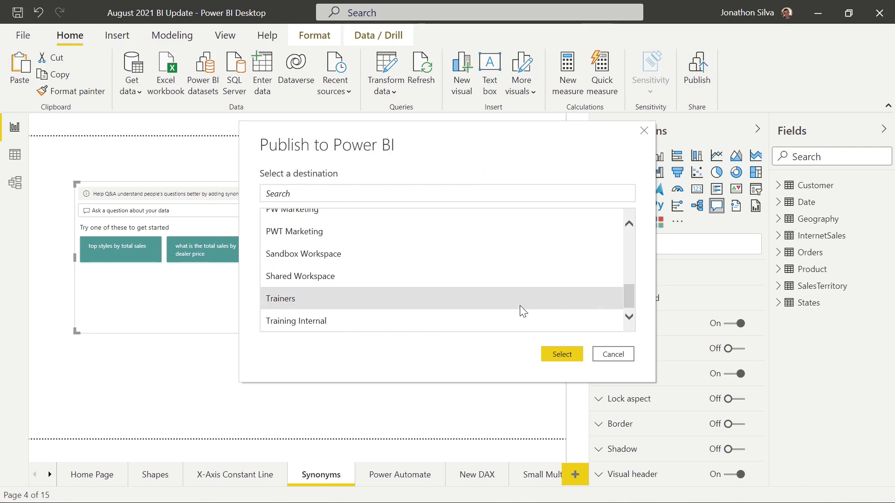
click(425, 279)
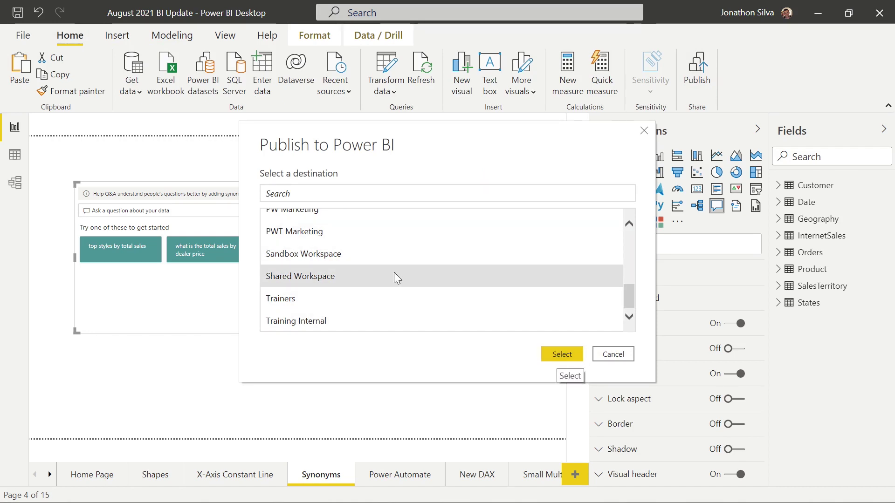
click(564, 355)
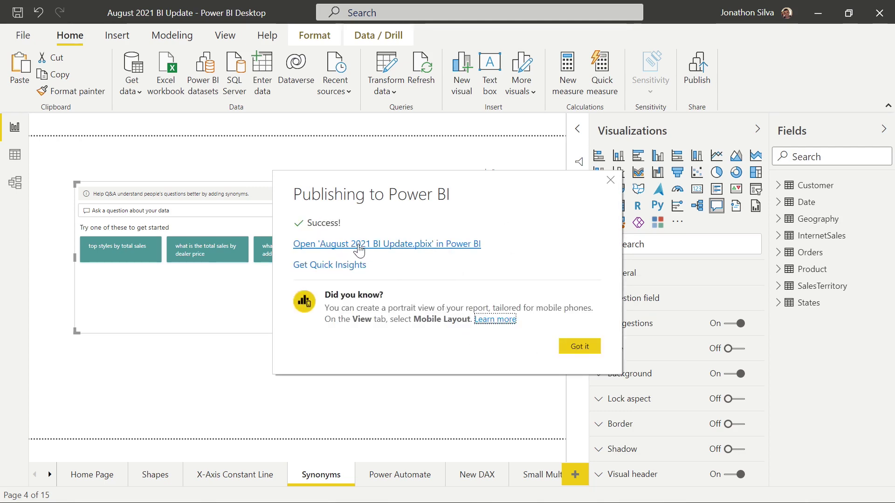
click(578, 347)
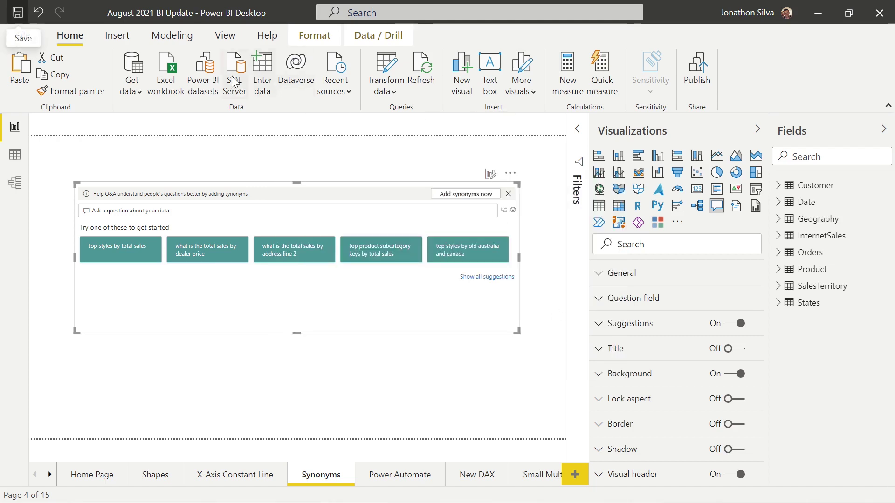
Step: Open the Field synonyms page in the Q&A setup of the August 2021. BI Update Demo report
click(172, 36)
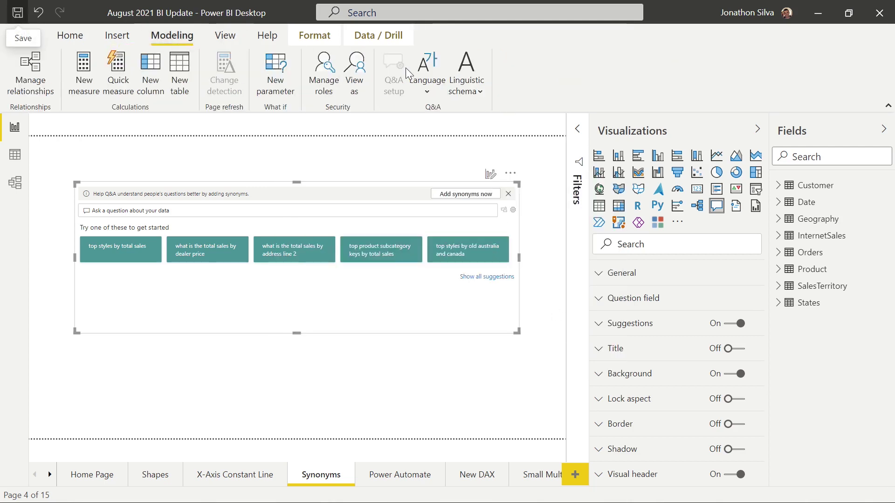
click(451, 406)
click(424, 328)
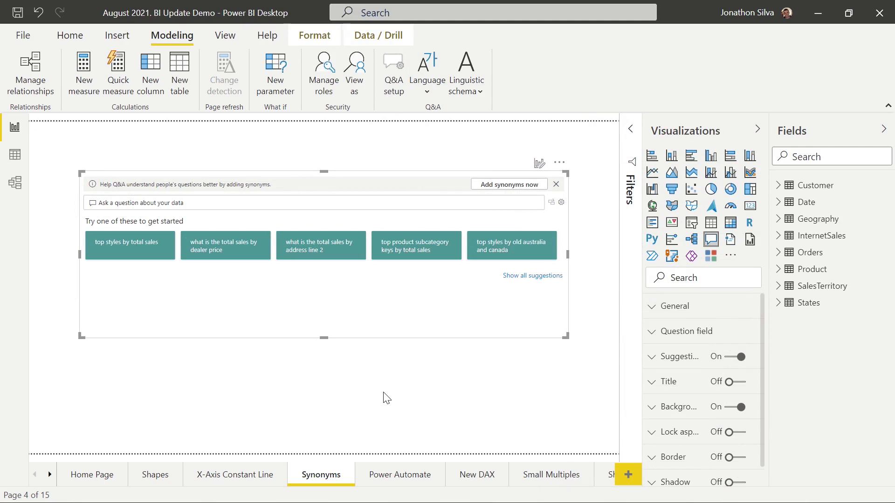
click(399, 94)
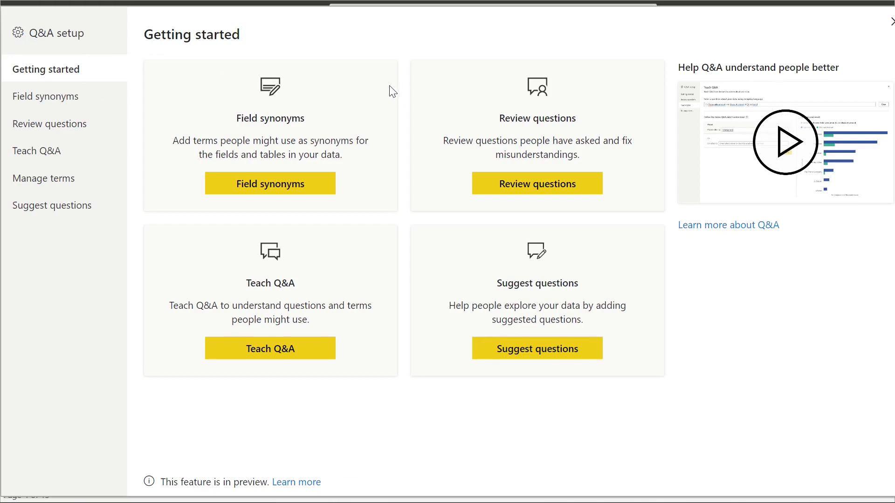
click(226, 193)
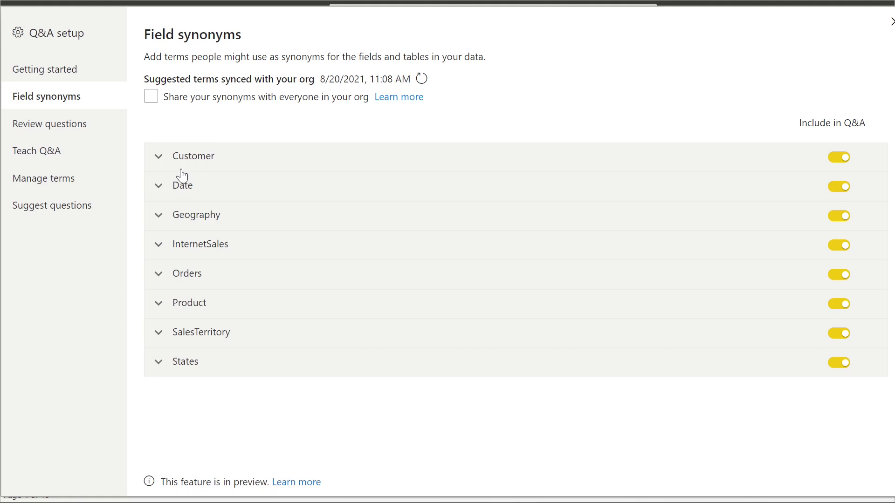
Step: Add the suggested term "user" to the Customer table's terms and enable sharing your synonyms with everyone in your org
click(150, 102)
click(151, 102)
click(159, 157)
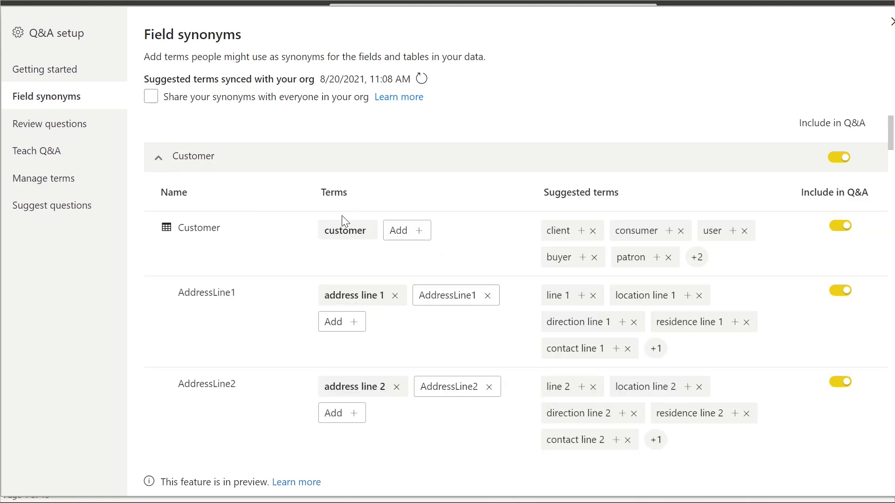
click(697, 259)
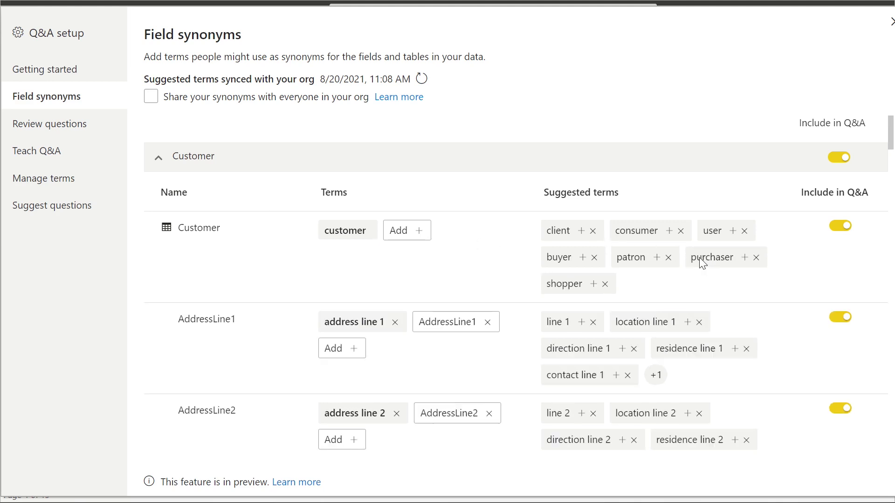
click(733, 230)
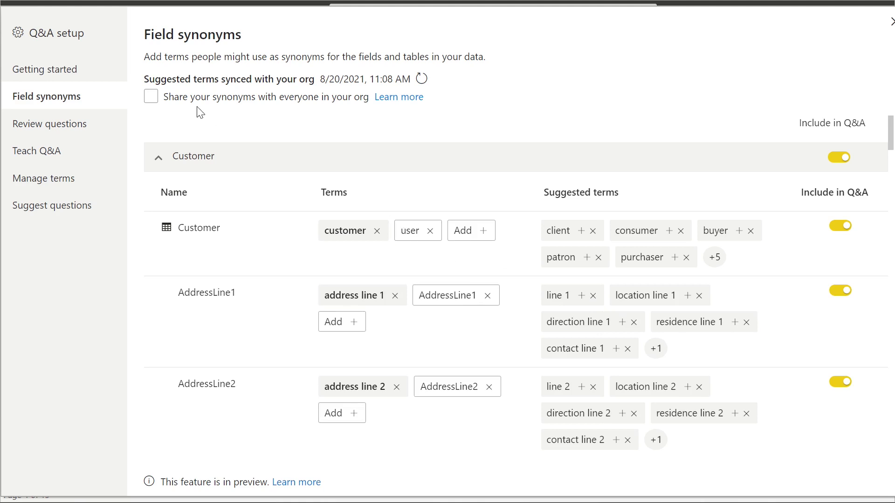
click(152, 98)
click(159, 158)
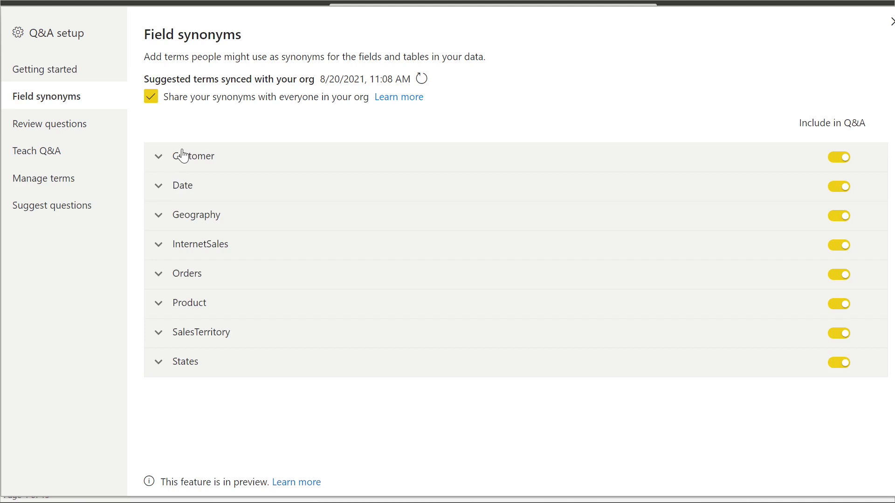
Step: Add the suggested "is great at power bi" phrase to the States table's terms and expand that table's remaining suggested terms
click(158, 366)
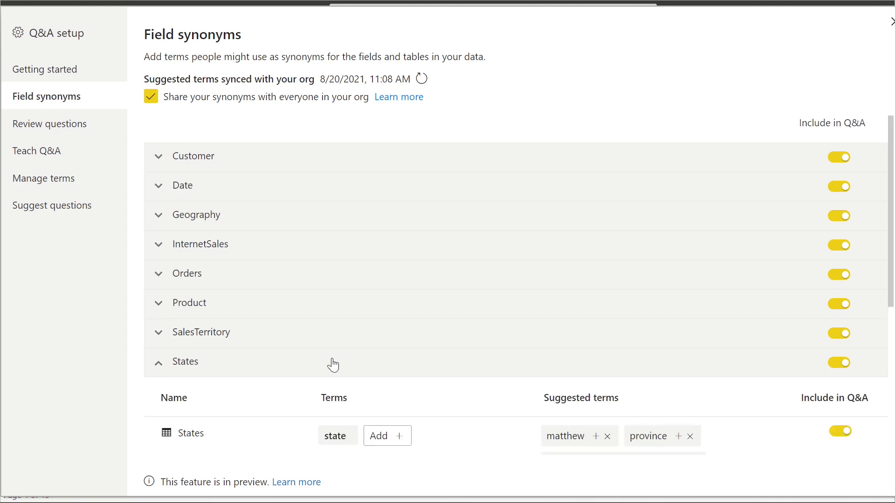
scroll(330, 365, down, 5)
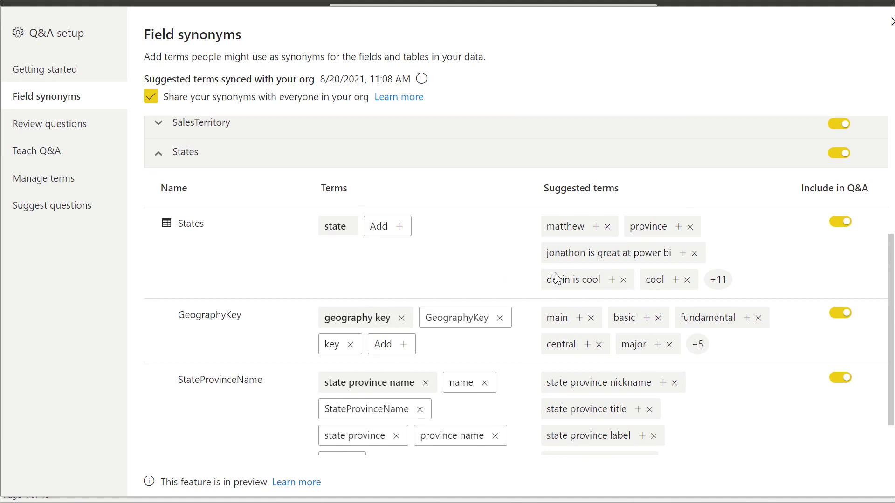
click(717, 281)
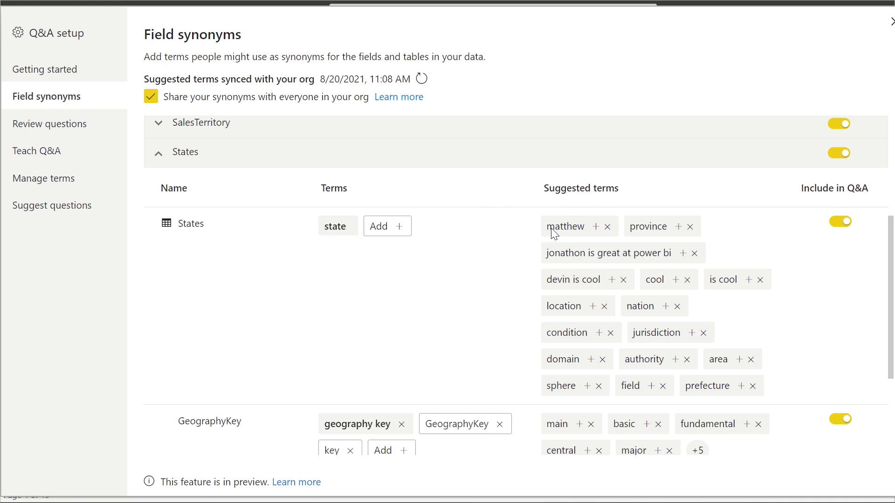
click(684, 253)
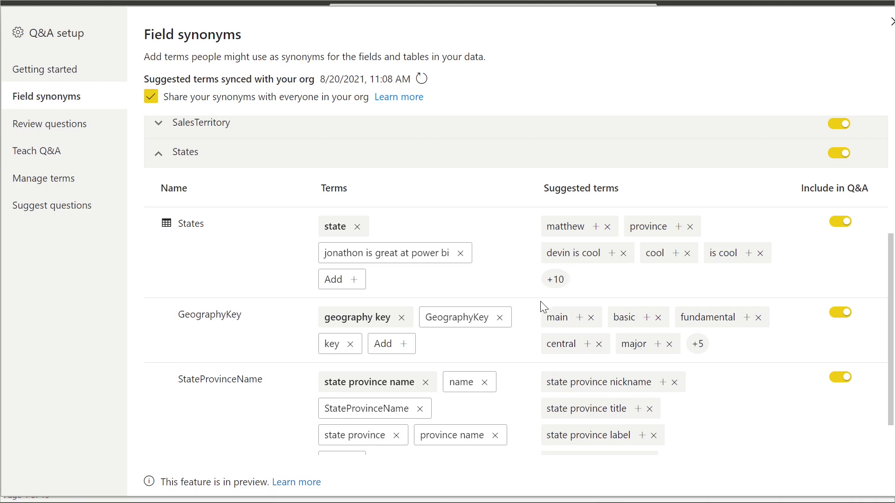
click(554, 280)
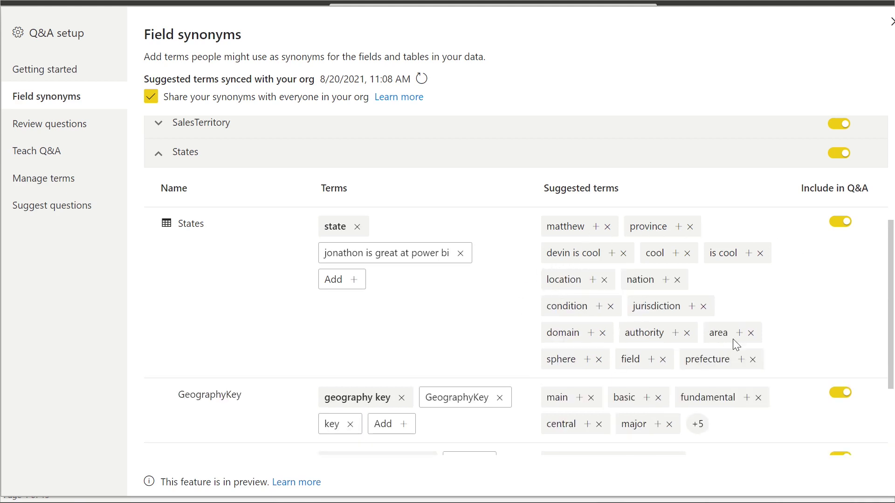